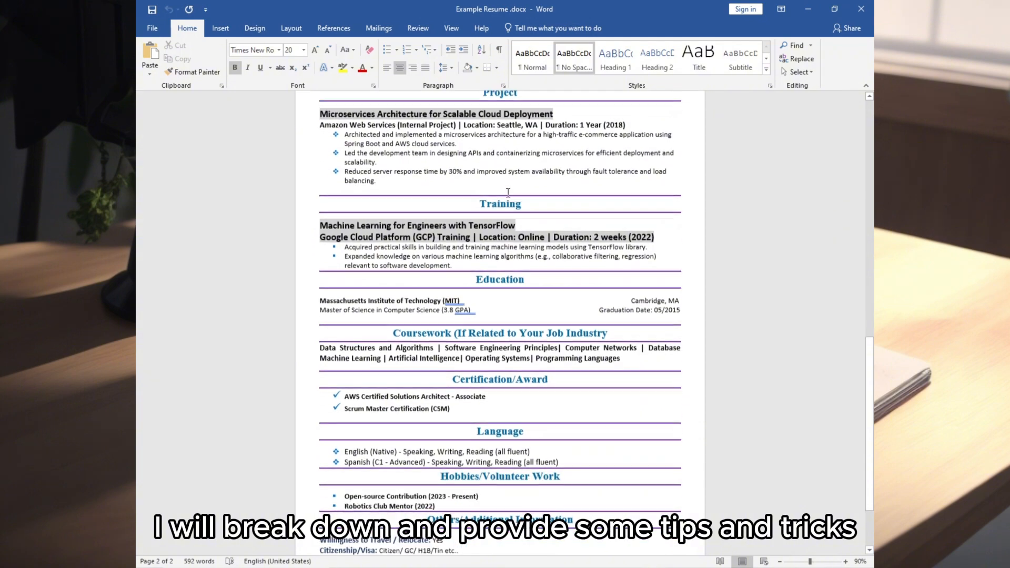
pyautogui.scroll(-2, 508, 194)
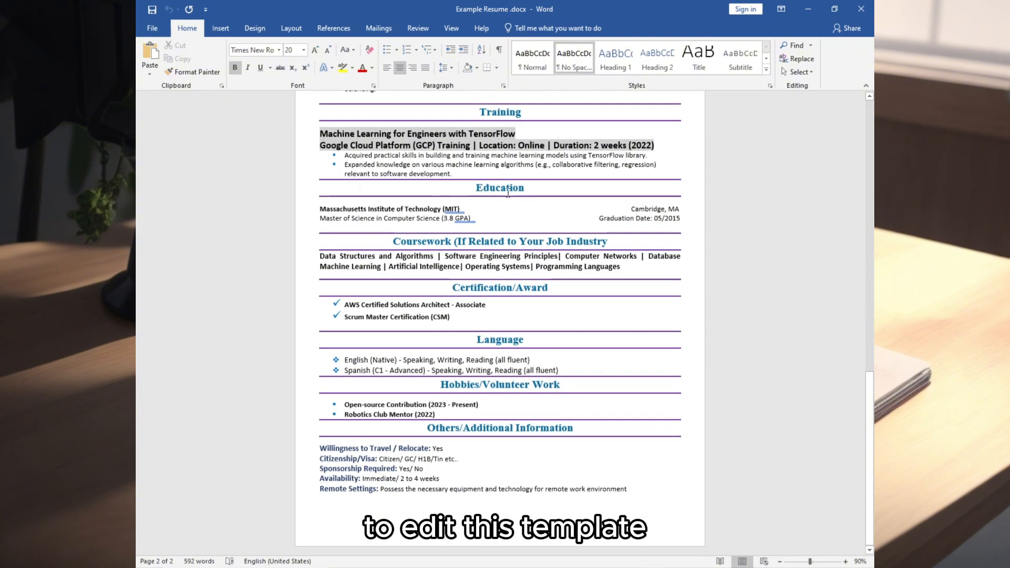
# Step: Scroll down through the finished example resume and back up to its top
pyautogui.scroll(10, 516, 253)
pyautogui.scroll(12, 516, 252)
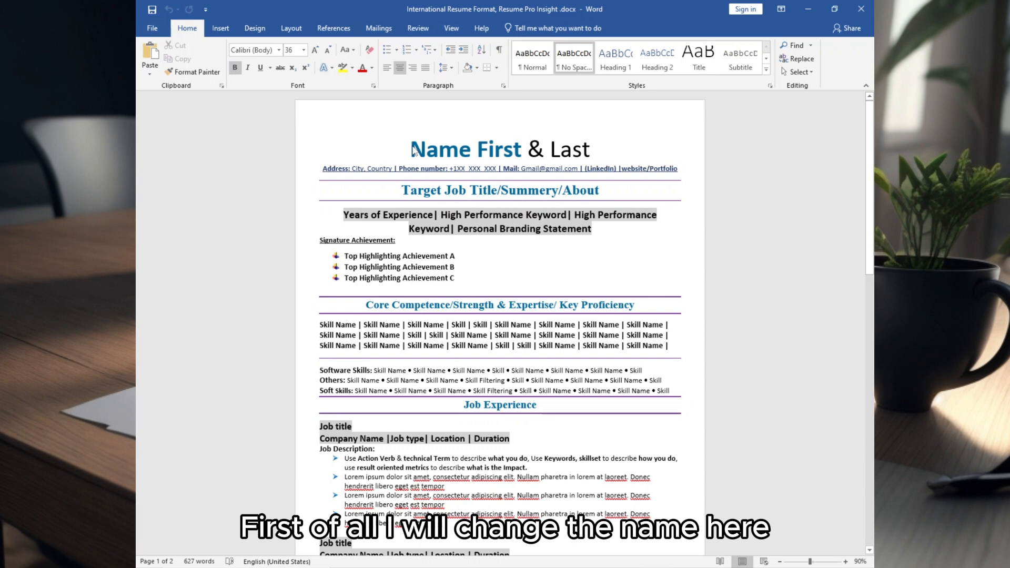
# Step: Replace the 'Name First & Last' placeholder line with the resume owner's full name
pyautogui.write('j')
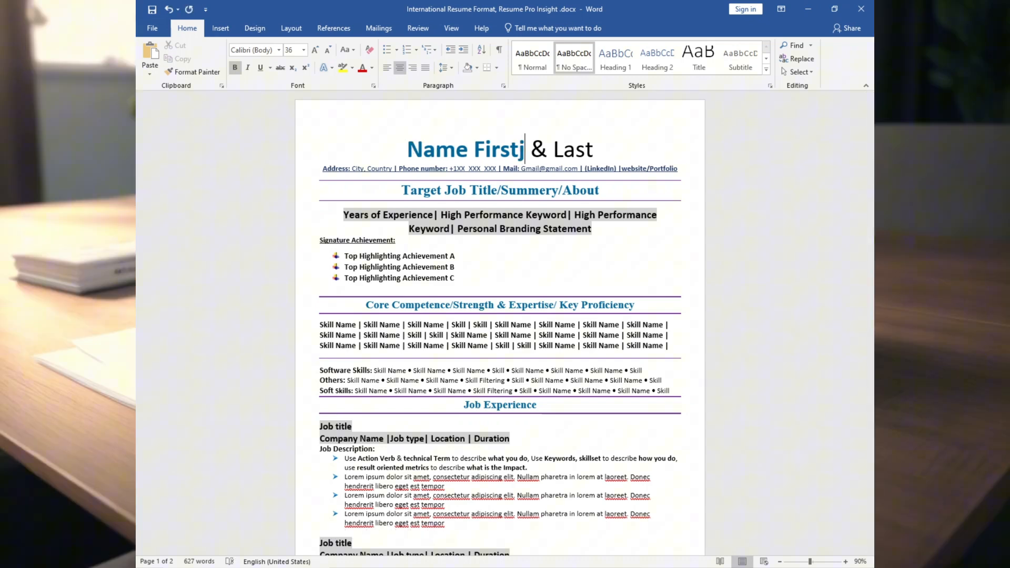
pyautogui.tripleClick(505, 150)
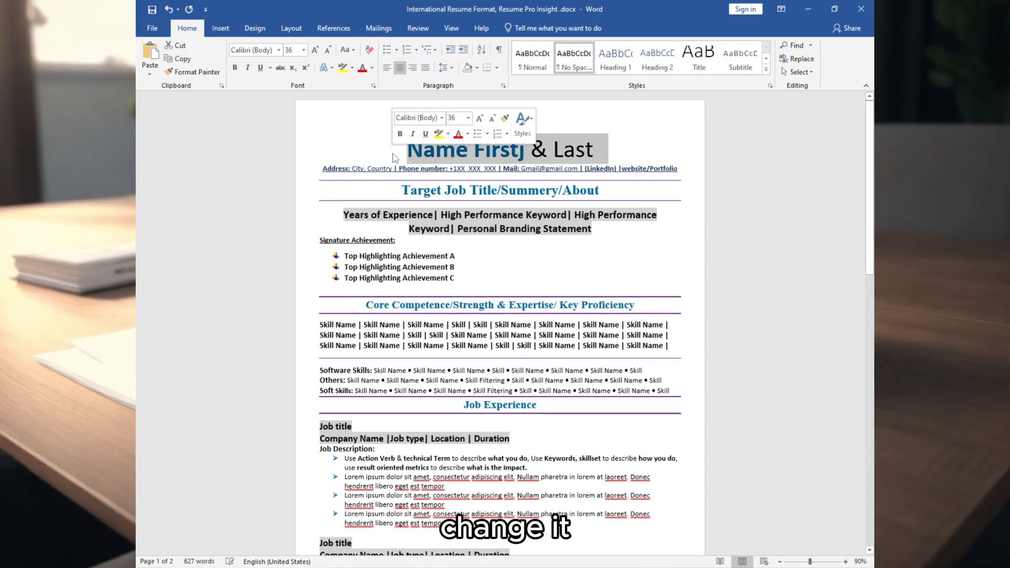
# Step: Inspect the contact placeholders, the LinkedIn link options and the job-title heading
pyautogui.tripleClick(554, 165)
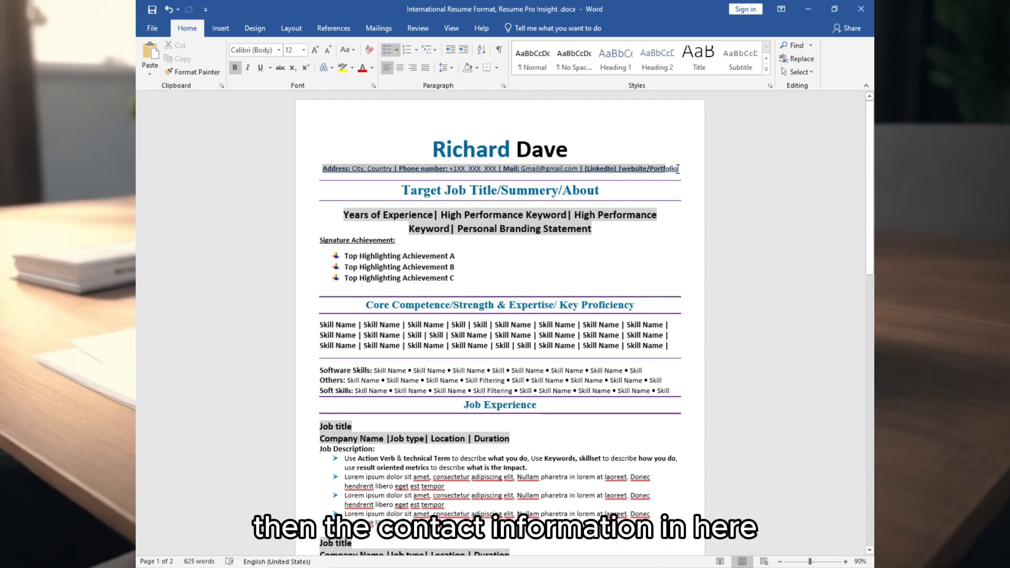
pyautogui.click(355, 170)
pyautogui.moveTo(352, 170); pyautogui.dragTo(610, 168)
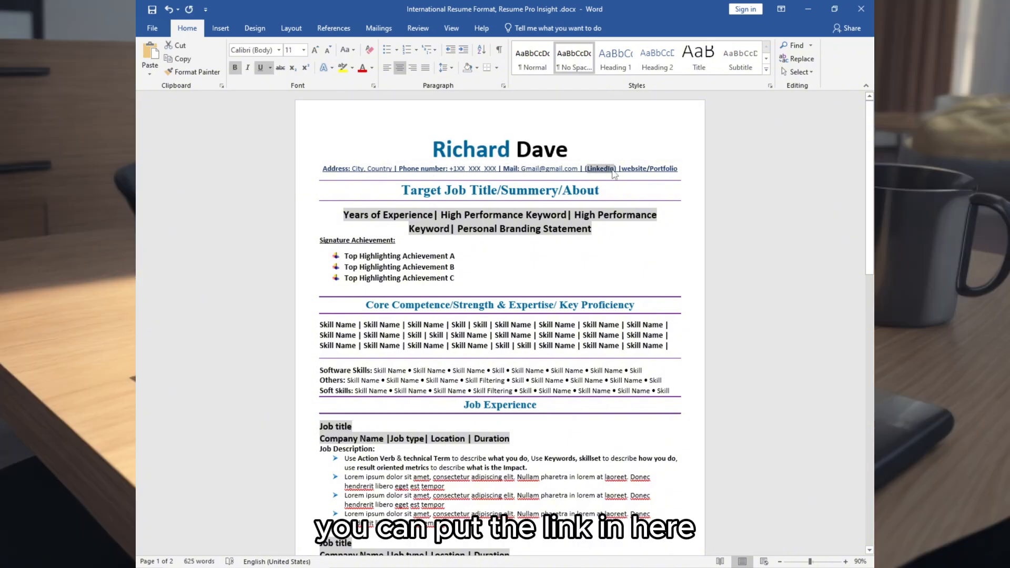
pyautogui.rightClick(613, 170)
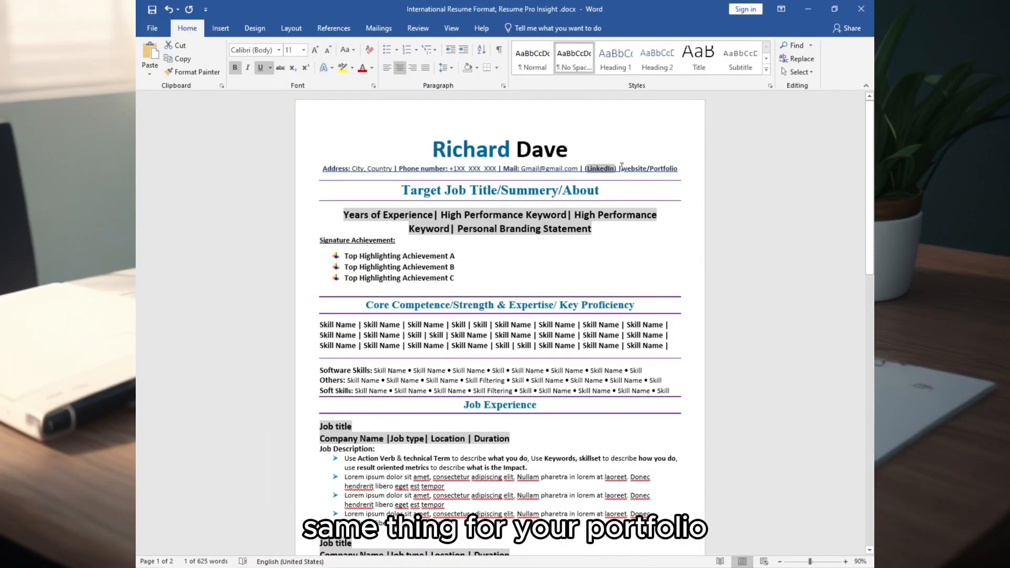
pyautogui.moveTo(621, 167); pyautogui.dragTo(674, 172)
pyautogui.moveTo(402, 190); pyautogui.dragTo(606, 191)
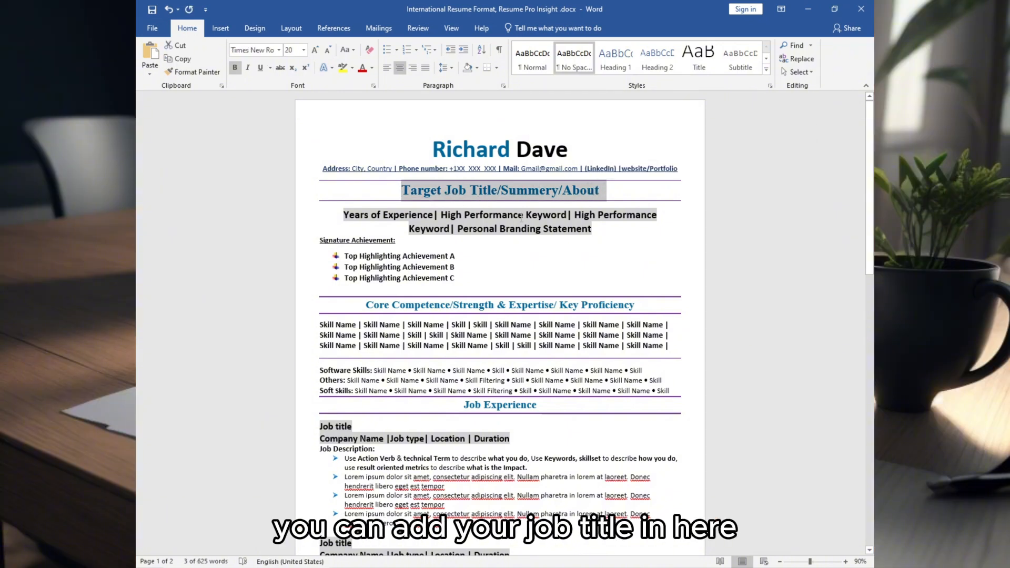
# Step: Replace the Target Job Title heading with 'Senior Software Engineer'
pyautogui.click(403, 191)
pyautogui.moveTo(414, 191); pyautogui.dragTo(605, 192)
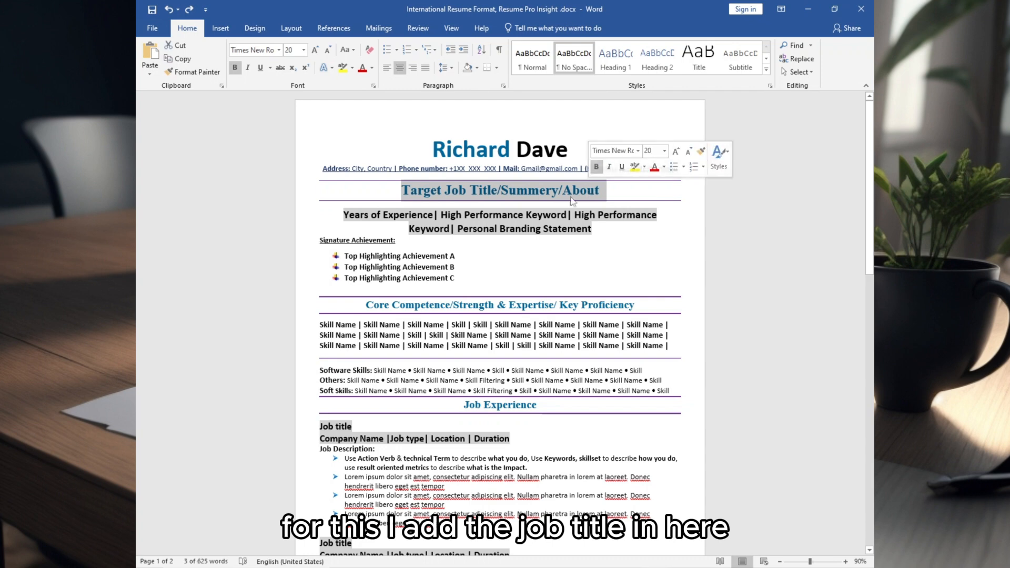
pyautogui.write('Senior Software Engineer')
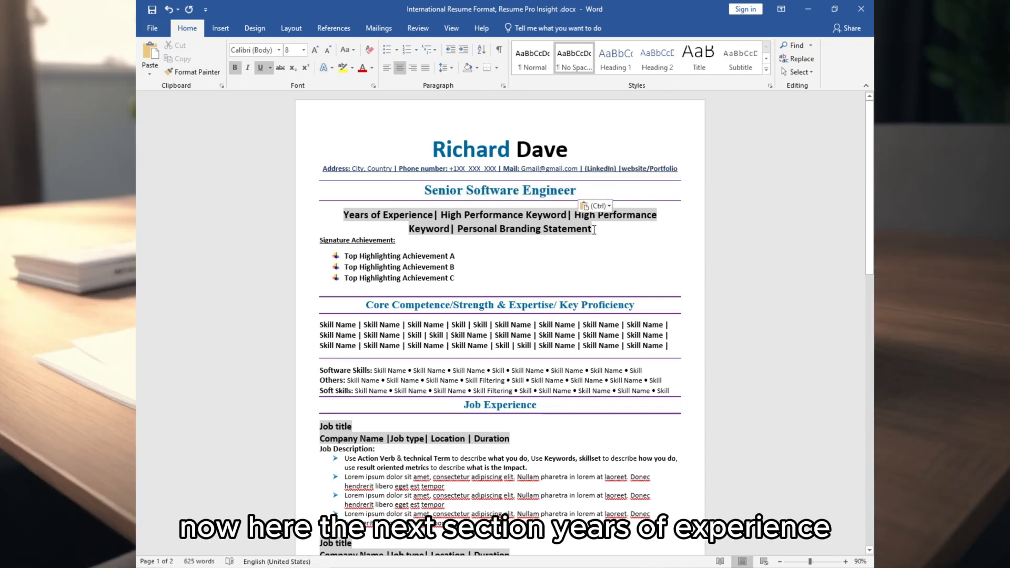
# Step: Paste the '10+ Years of Experience, Software Development, Agile Methodologies' headline and the branding tagline
pyautogui.moveTo(594, 230); pyautogui.dragTo(343, 217)
pyautogui.click(432, 216)
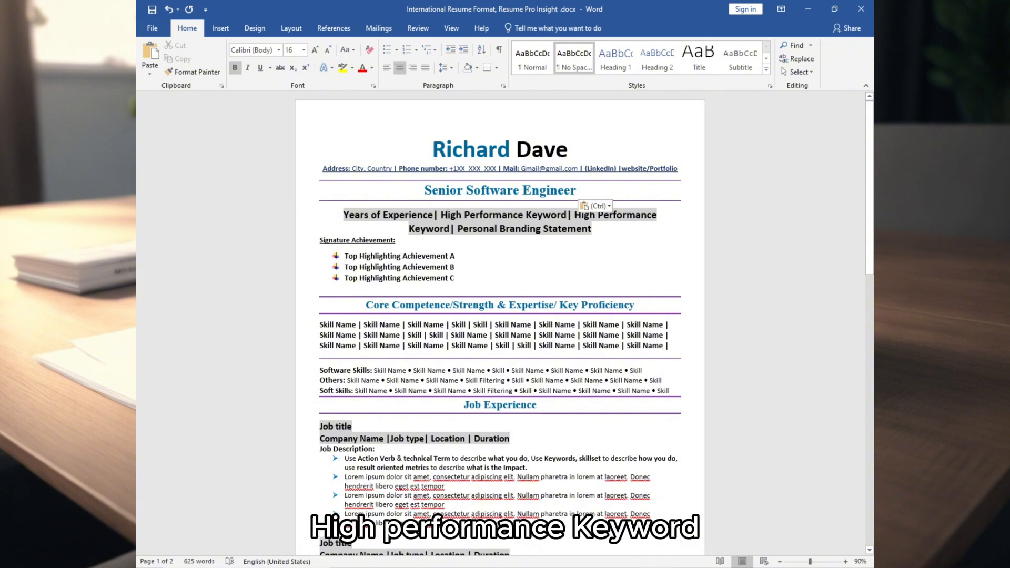
pyautogui.moveTo(441, 216); pyautogui.dragTo(567, 216)
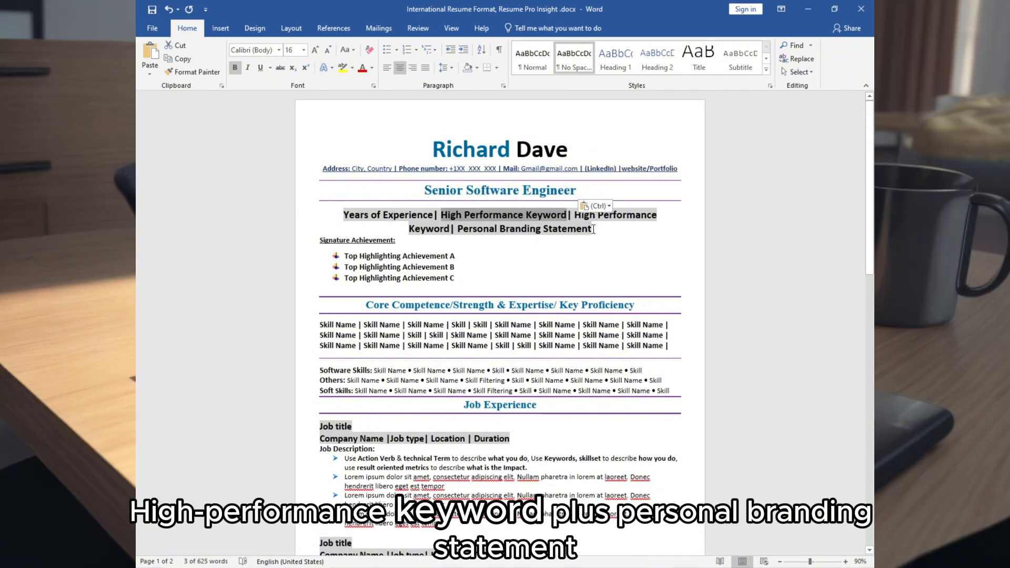
pyautogui.moveTo(343, 216); pyautogui.dragTo(658, 215)
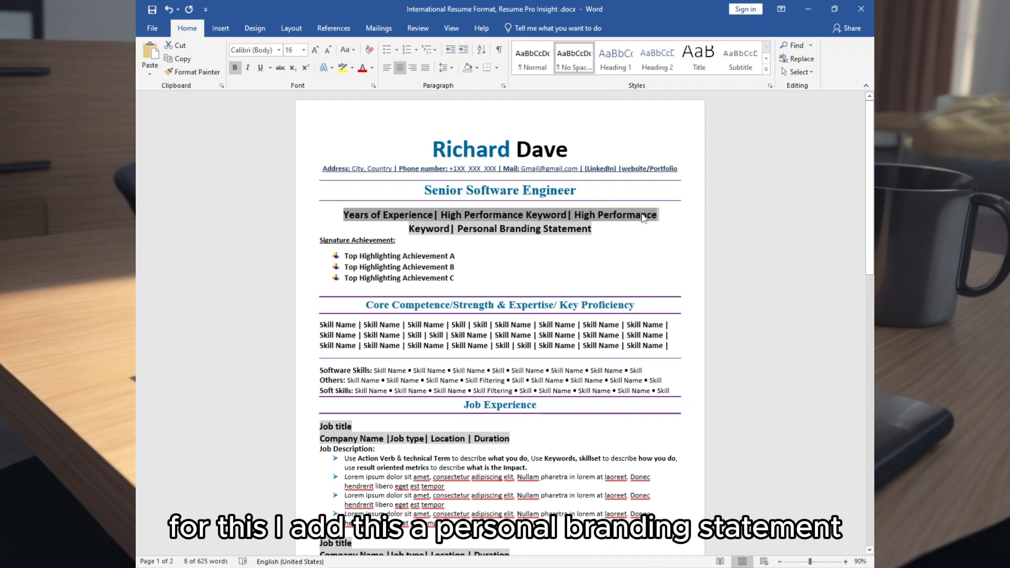
pyautogui.write('10+ Years of Experience | Software Development | Agile Methodologies')
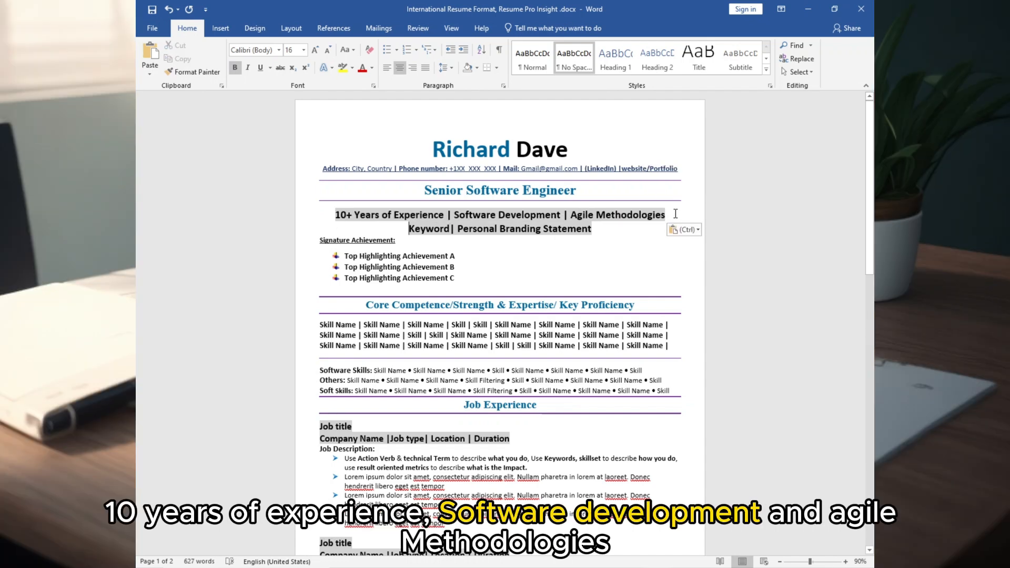
pyautogui.hotkey('shift', 'End')
pyautogui.write('Passionate about leveraging cutting-edge technologies to develop innovative solutions and drive business success.')
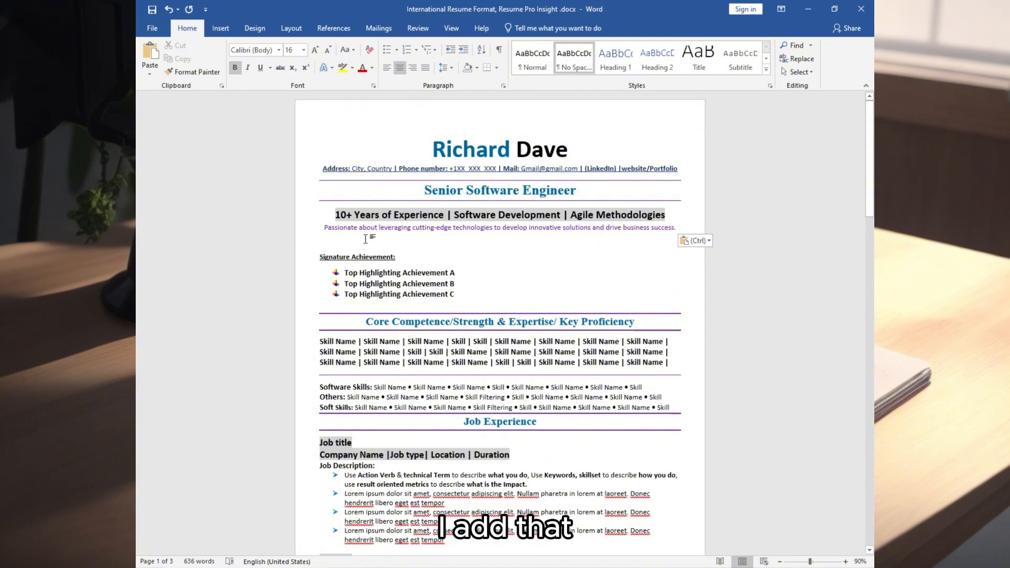
pyautogui.press('BackSpace')
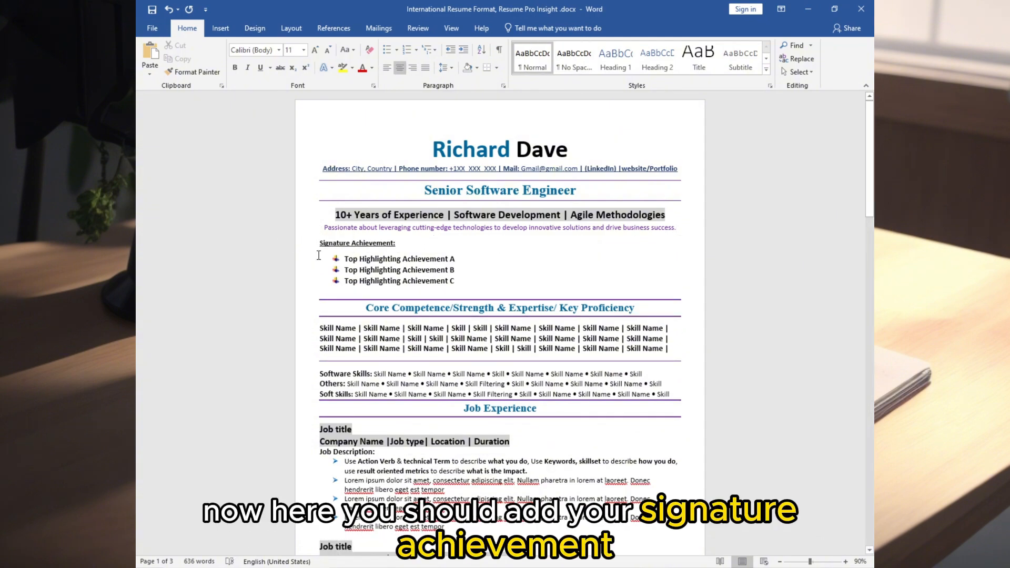
# Step: Paste three achievements over the placeholders: cross-functional web apps (30% engagement), DevOps practices, machine learning
pyautogui.moveTo(320, 249)
pyautogui.mouseDown()
pyautogui.moveTo(448, 266)
pyautogui.moveTo(461, 278)
pyautogui.mouseUp()
pyautogui.click(451, 282)
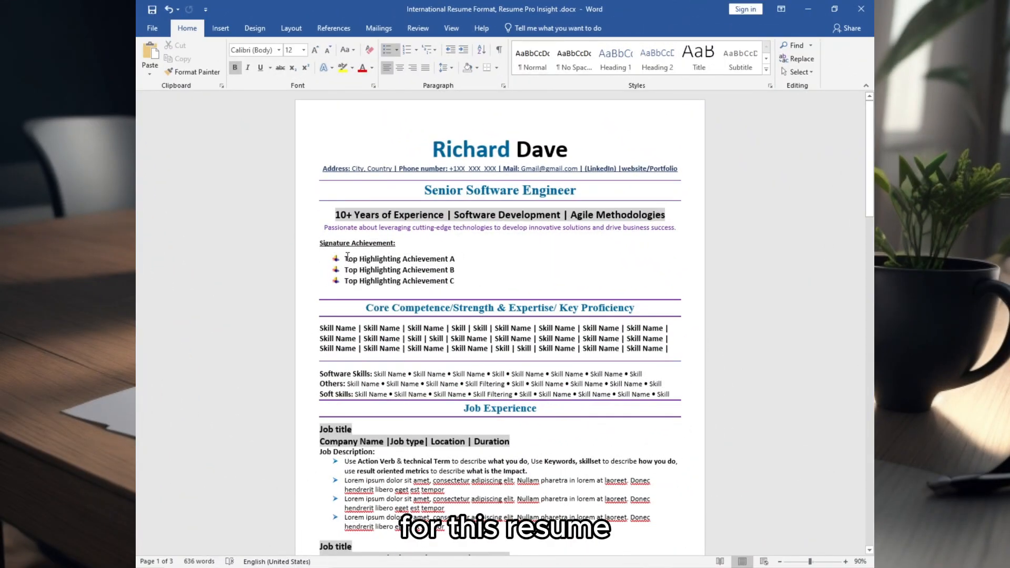
pyautogui.moveTo(347, 258); pyautogui.dragTo(475, 280)
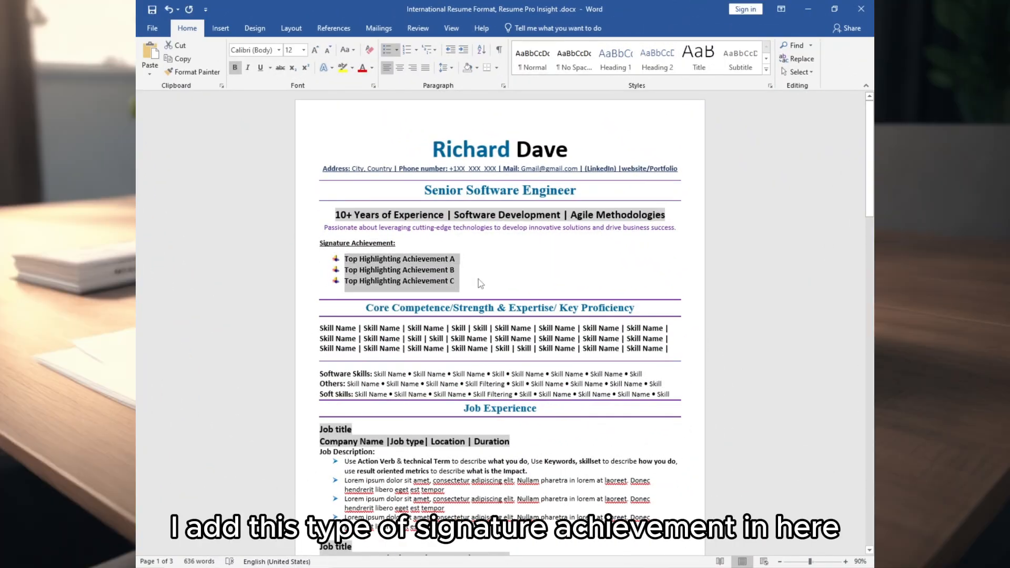
pyautogui.write('Led cross-functional teams in developing scalable and secure web applications, resulting in a 30% increase in user engagement. Implemented DevOps practices, reducing deployment time by 40% and improving system reliability. Designed and implemented machine learning algorithms for predictive analytics, optimizing decision-making processes.')
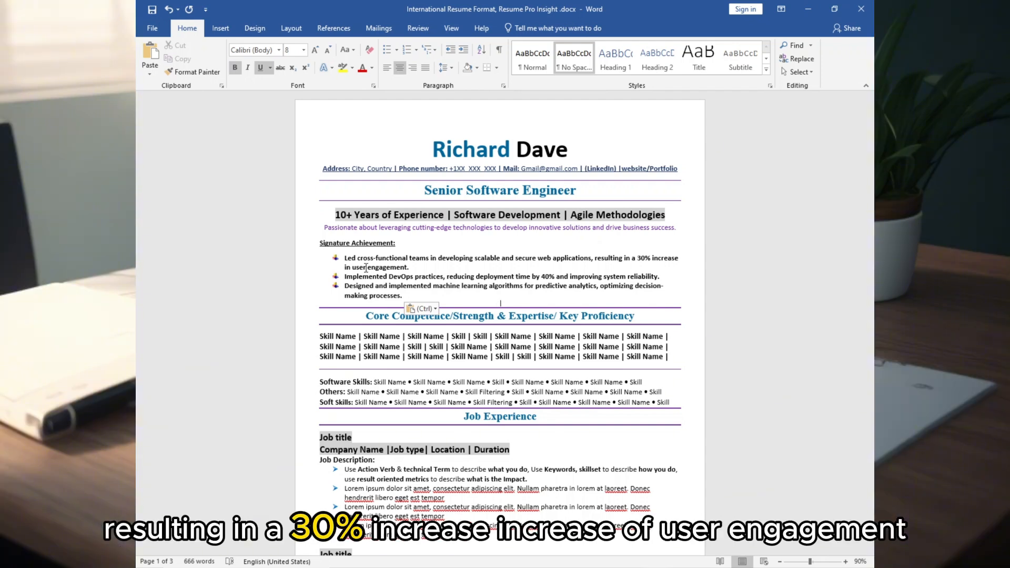
pyautogui.click(394, 276)
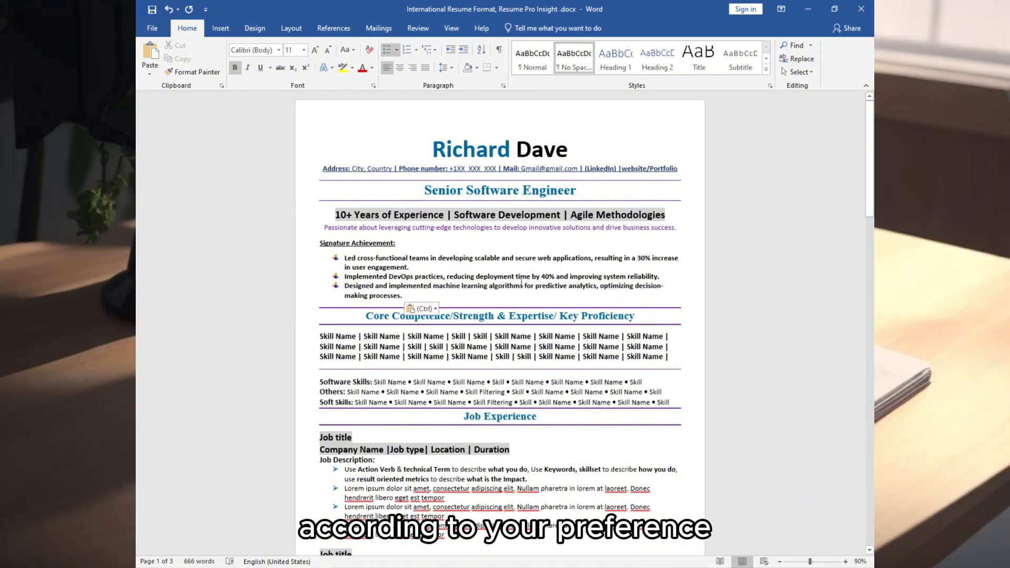
pyautogui.scroll(-2, 521, 282)
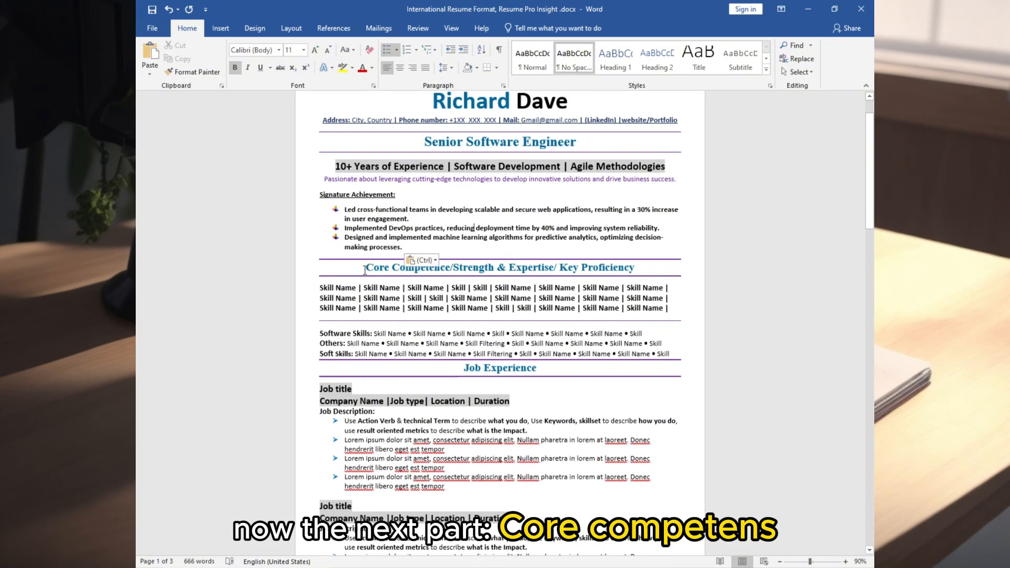
# Step: Delete '/Strength & Expertise/ Key Proficiency' so the heading reads Core Competence
pyautogui.moveTo(366, 270); pyautogui.dragTo(636, 269)
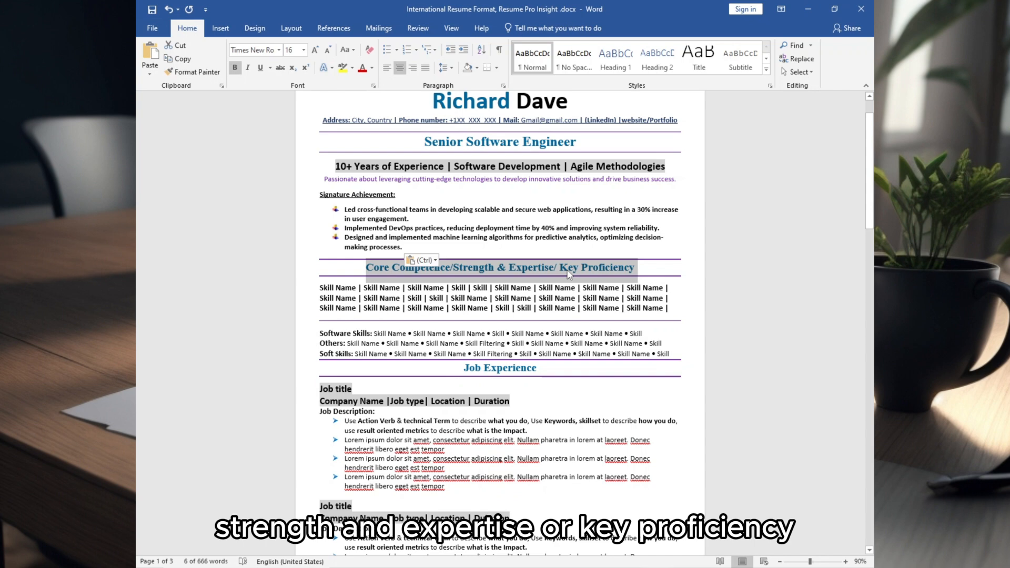
pyautogui.click(454, 270)
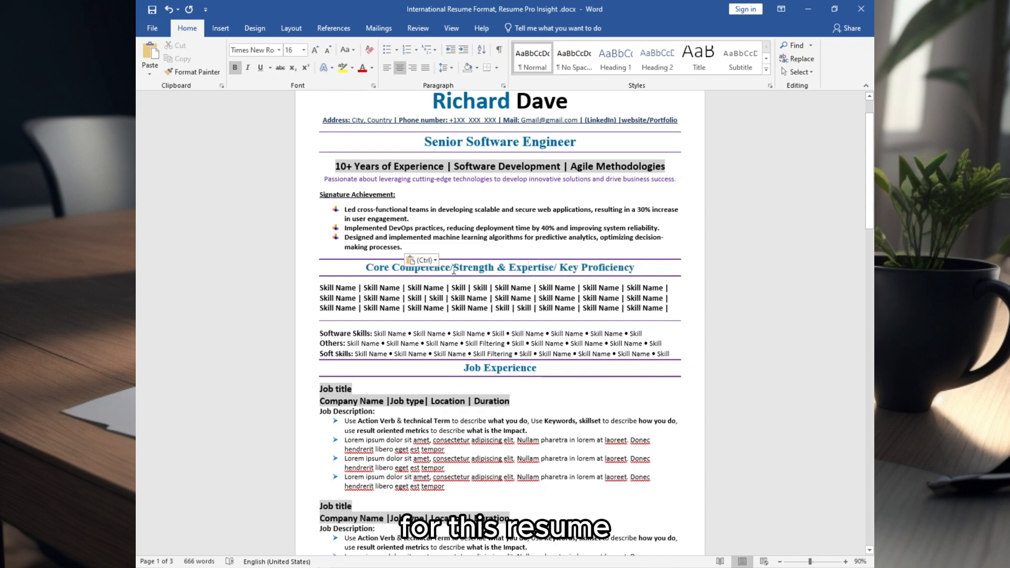
pyautogui.moveTo(452, 268); pyautogui.dragTo(636, 269)
pyautogui.press('Delete')
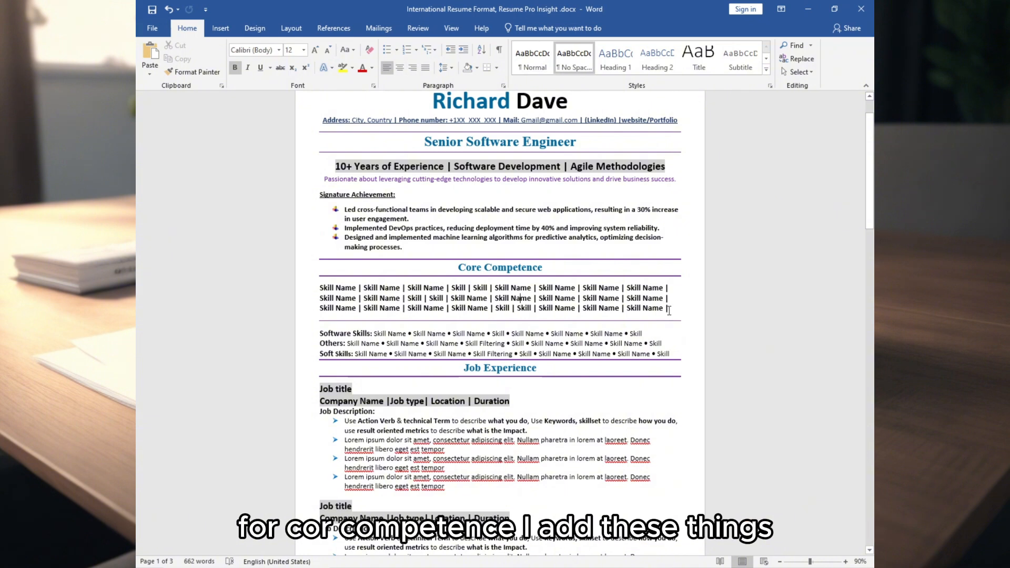
# Step: Paste the eight-skill list, Software Development through Software Design Principles, over the Skill Name lines
pyautogui.moveTo(671, 310); pyautogui.dragTo(311, 287)
pyautogui.write('Software Development | Object-Oriented Programming | Design Patterns | Algorithms & Data Structures | Testing & Debugging | Version Control Systems | Agile Methodology | Software Design Principles')
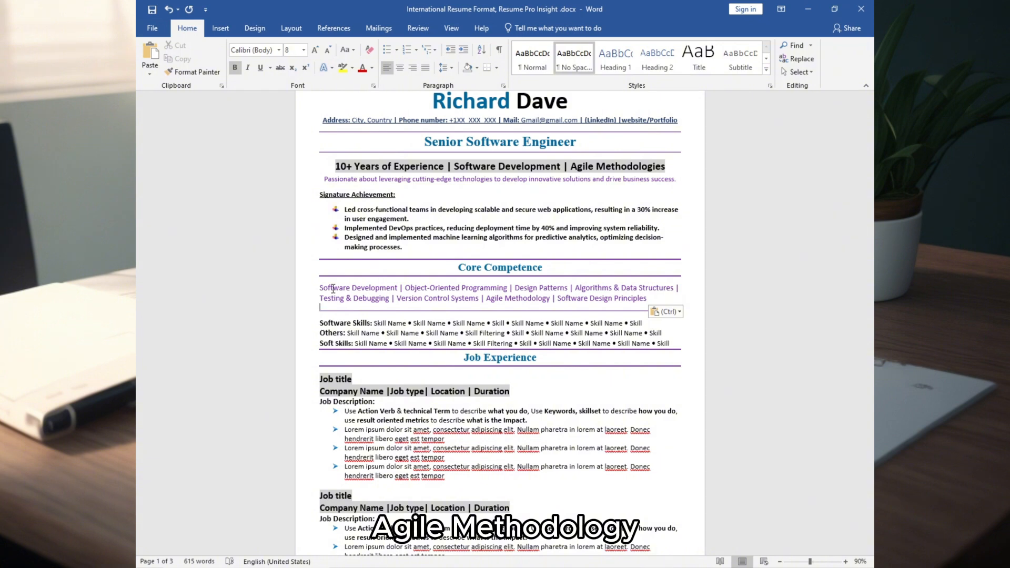
pyautogui.press('BackSpace')
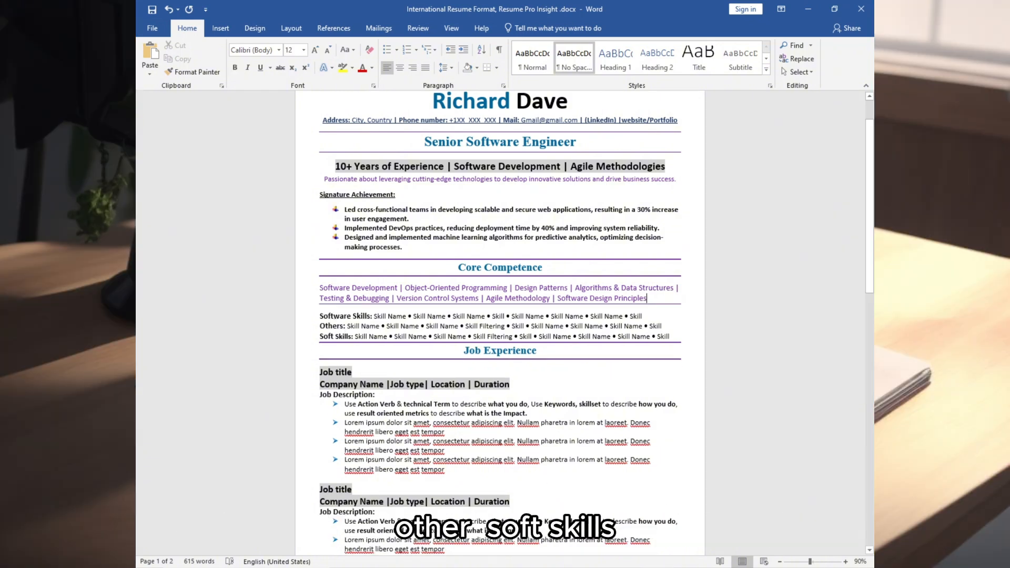
# Step: Paste the Software Skills, Others and Soft Skills block below the Soft Skills line
pyautogui.click(678, 335)
pyautogui.hotkey('ctrl', 'v')
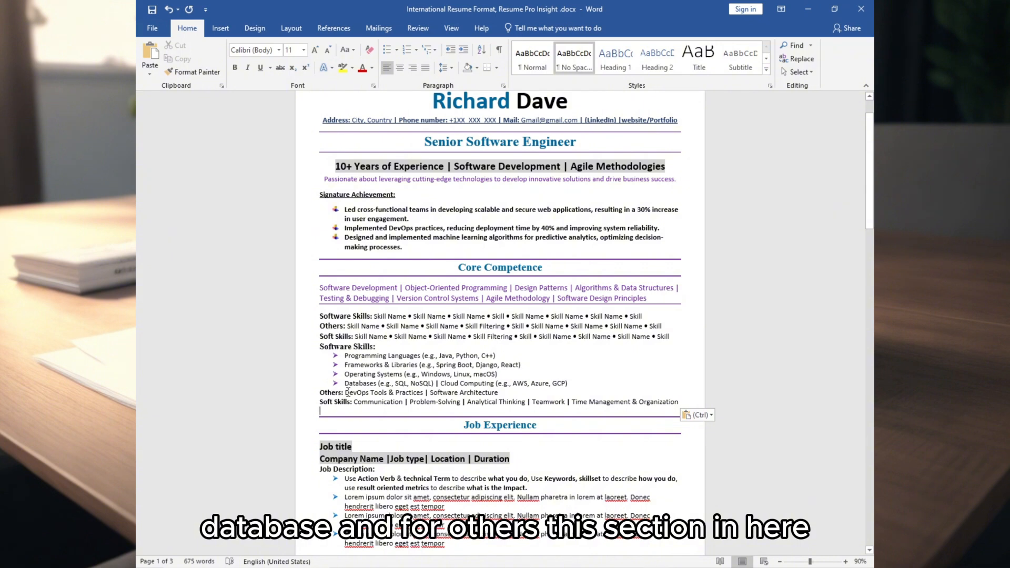
pyautogui.moveTo(504, 393); pyautogui.dragTo(345, 393)
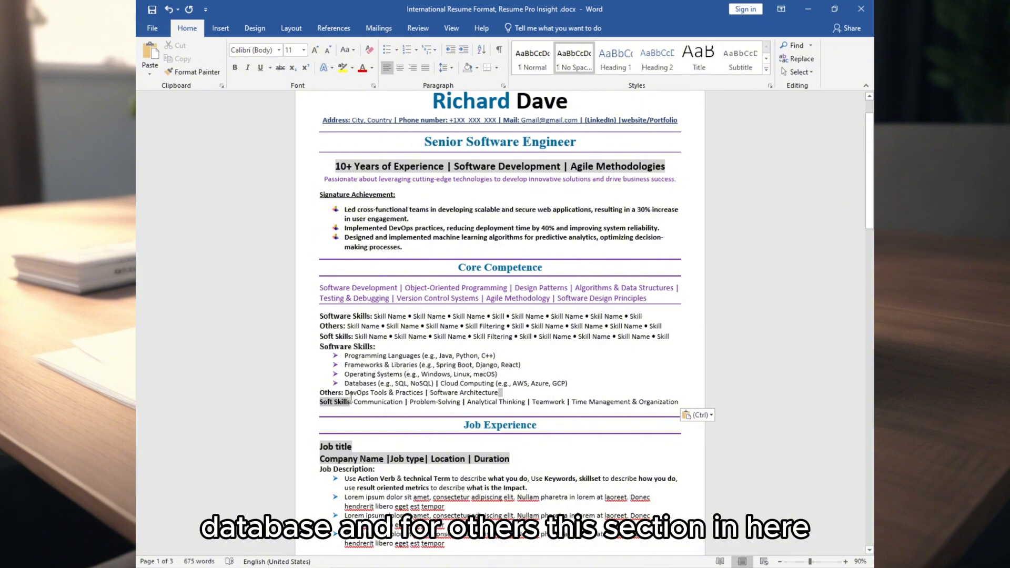
pyautogui.doubleClick(323, 401)
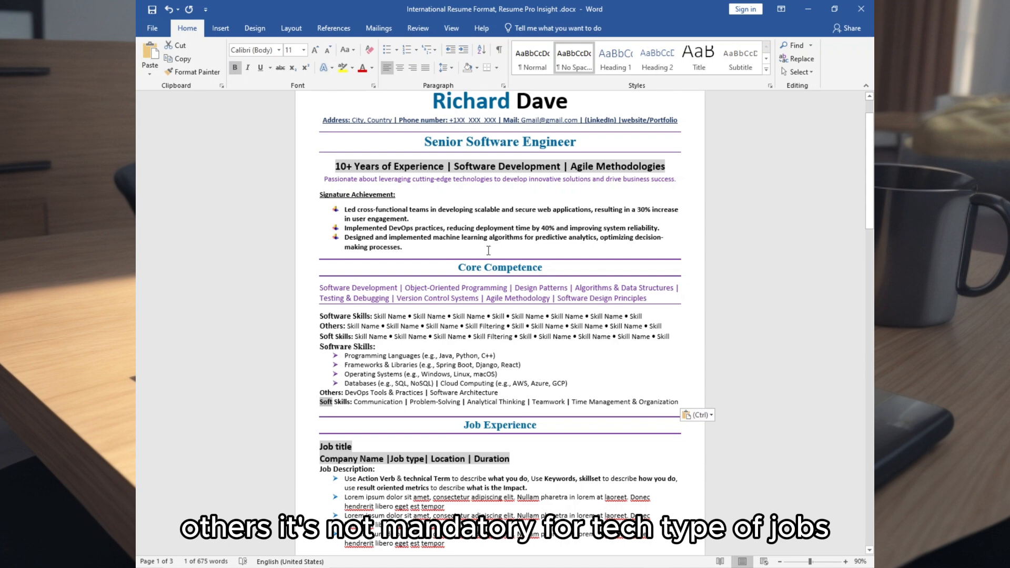
# Step: Delete the placeholder Skill Name lines, leaving only the filled-in skills
pyautogui.tripleClick(504, 339)
pyautogui.press('Delete')
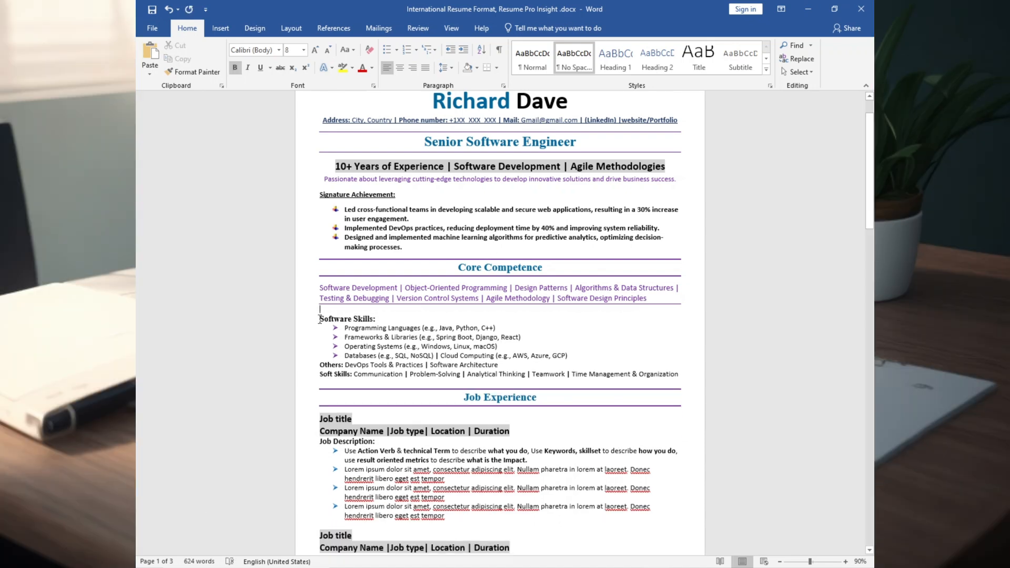
pyautogui.click(526, 388)
pyautogui.scroll(-2, 566, 388)
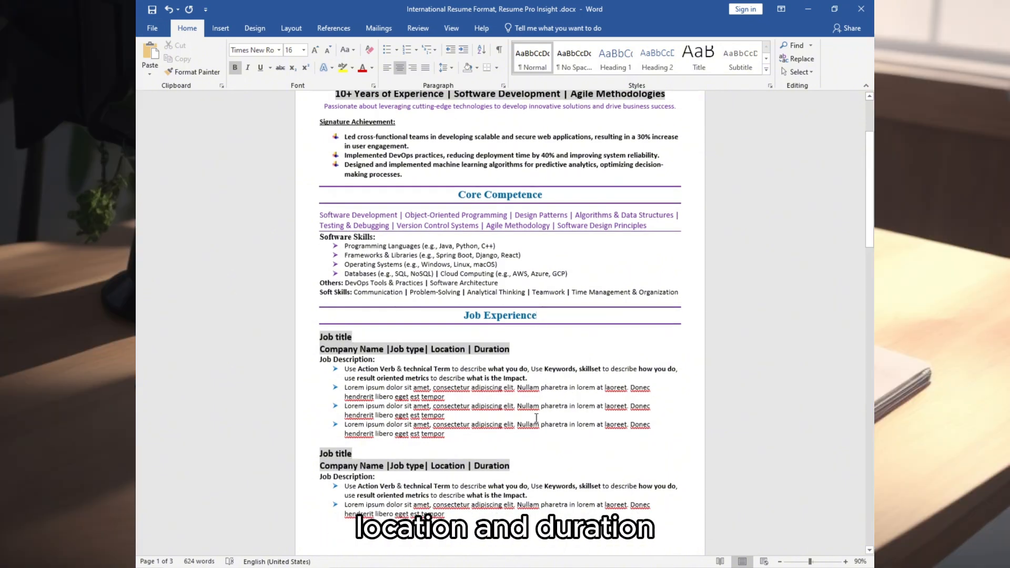
# Step: Enter the Senior Software Engineer, Google job line and delete the Job title/Company Name placeholders
pyautogui.click(529, 347)
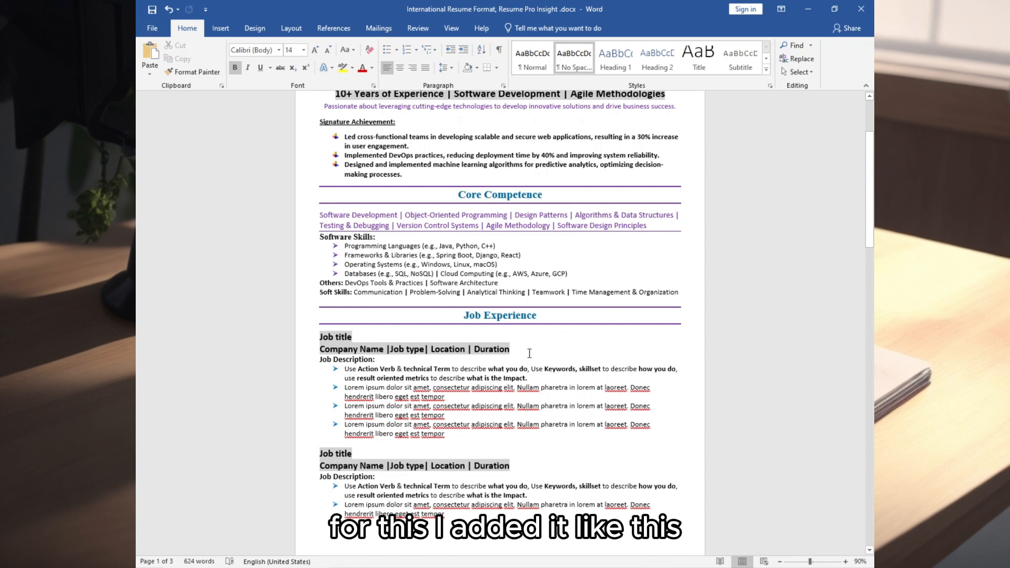
pyautogui.write('Senior Software Engineer Google | Full-Time | Mountain View, CA | (2020 - Present)')
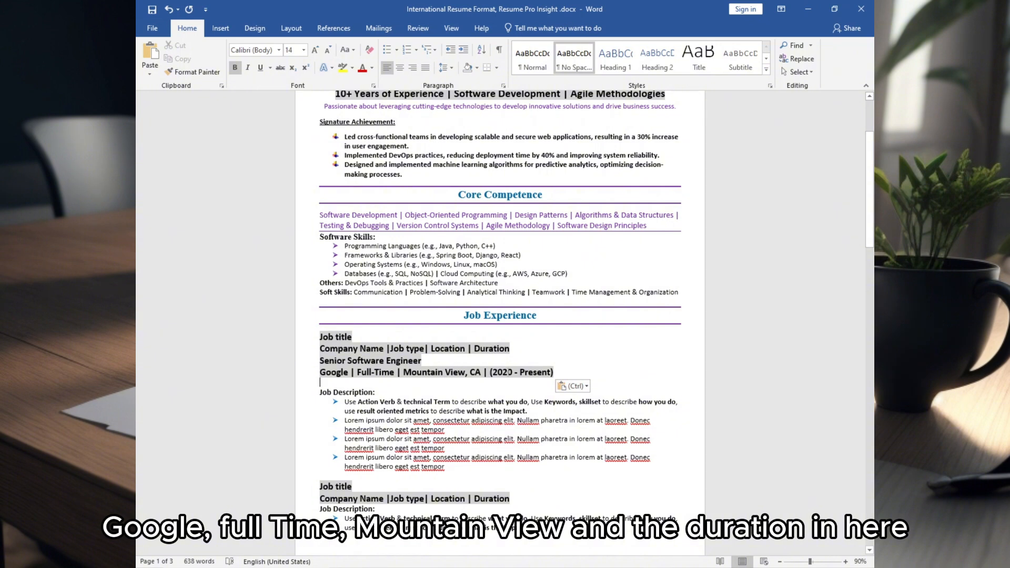
pyautogui.moveTo(516, 349); pyautogui.dragTo(317, 345)
pyautogui.press('Delete')
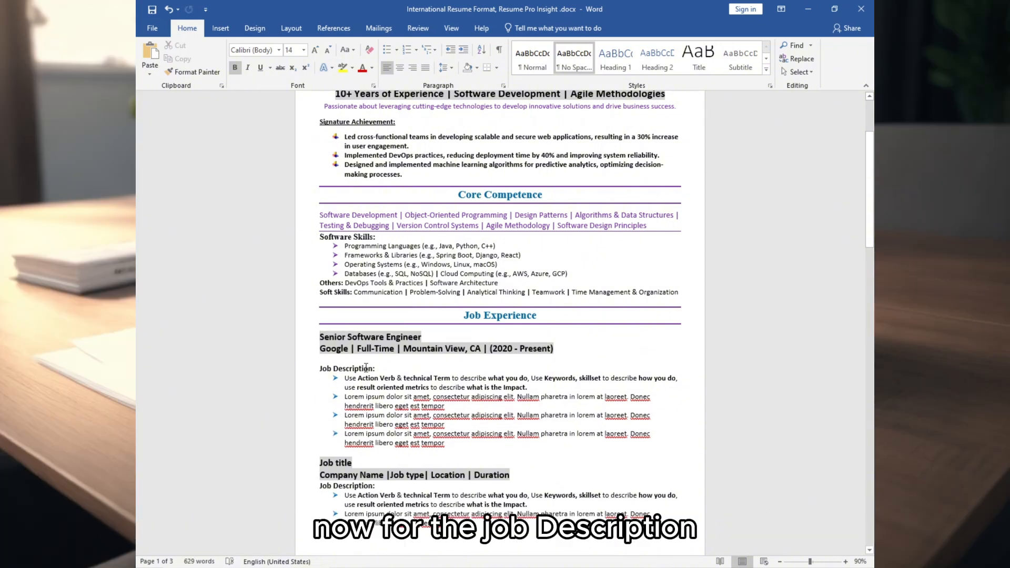
# Step: Add four Google achievement bullets and delete the Lorem ipsum description bullets
pyautogui.click(449, 445)
pyautogui.press('Return')
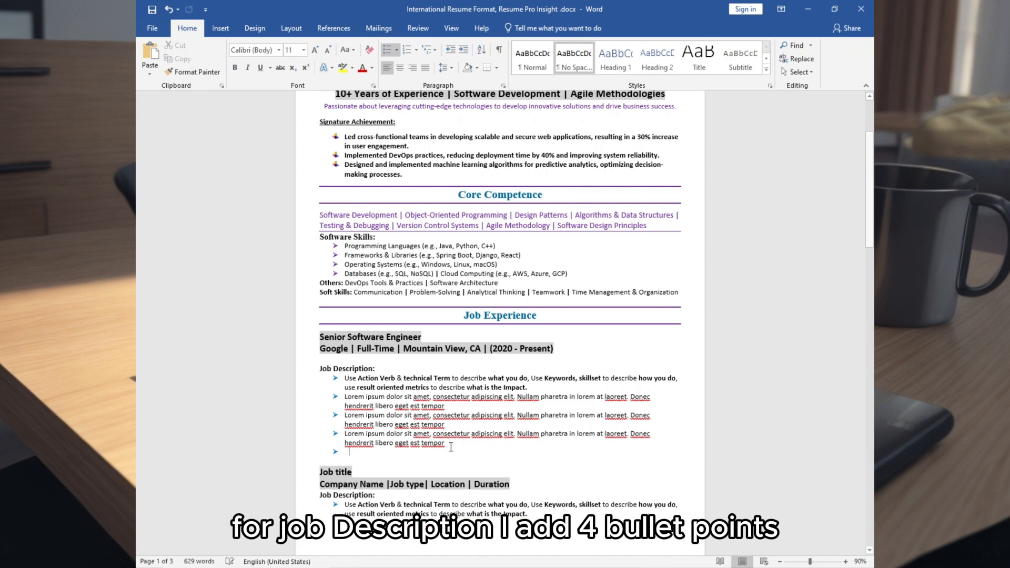
pyautogui.write('Designed and developed scalable and secure web applications using Spring Boot framework and Java, ensuring high performance and user satisfaction. Implemented DevOps practices including CI/CD pipelines with Jenkins, leading to a 40% reduction in deployment time and improved system reliability. Leveraged machine learning algorithms for customer churn prediction, resulting in a 15% decrease in customer churn rate. Mentored junior developers, fostering a collaborative and efficient team environment.')
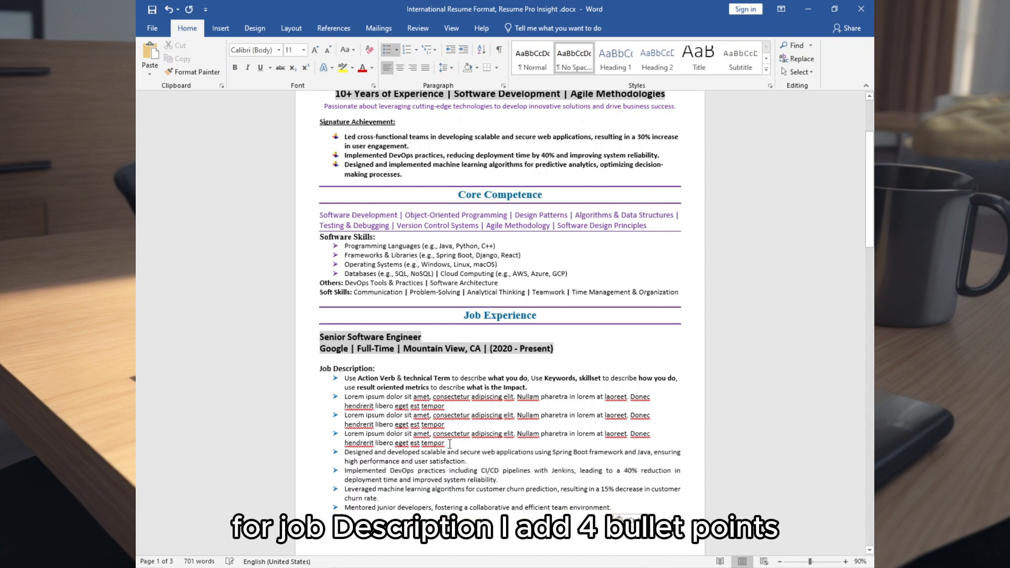
pyautogui.press('BackSpace')
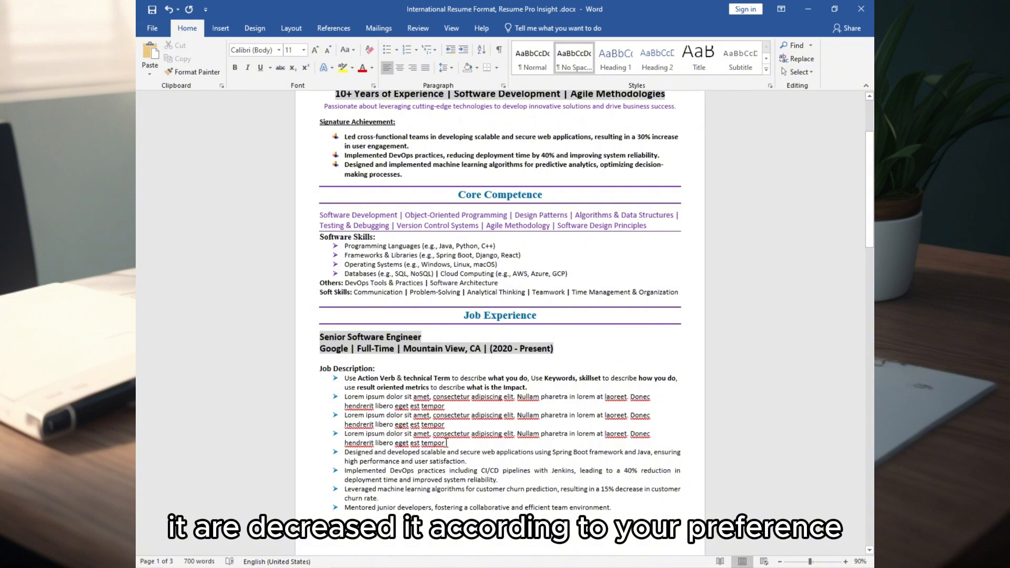
pyautogui.moveTo(446, 444); pyautogui.dragTo(343, 379)
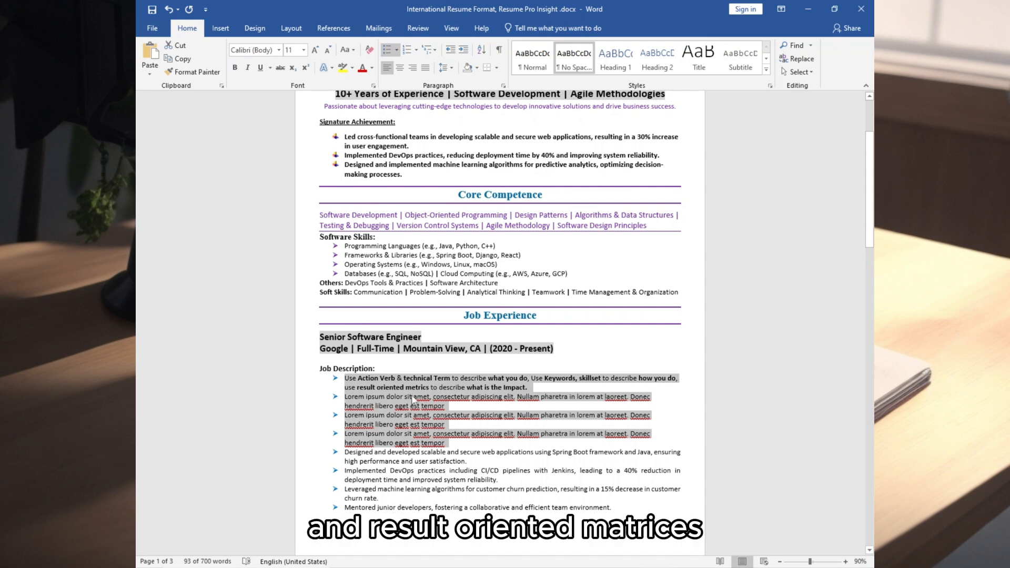
pyautogui.press('Delete')
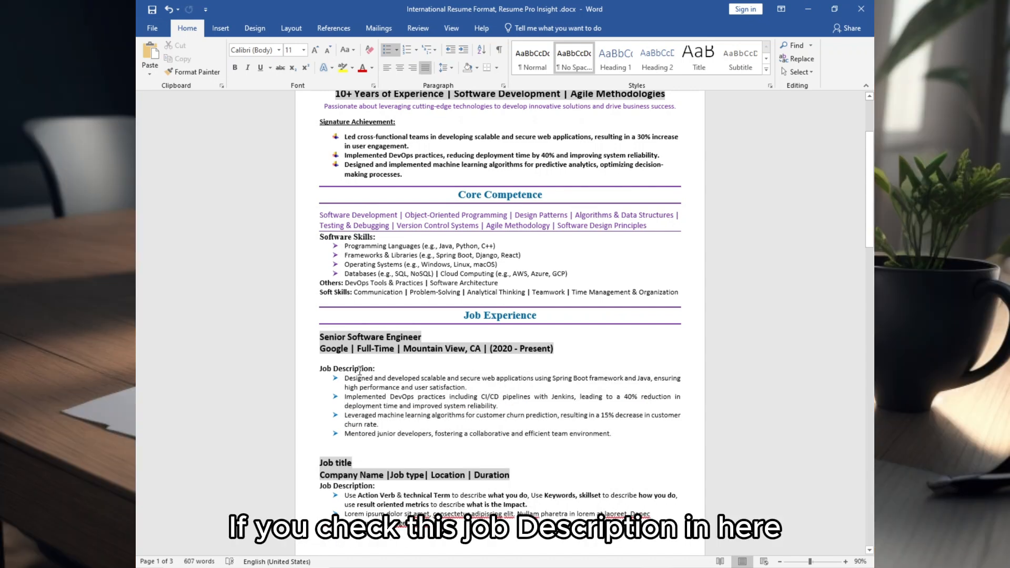
# Step: Delete the Job Description label and review the 40% reduction and mentoring bullets
pyautogui.moveTo(374, 368); pyautogui.dragTo(312, 369)
pyautogui.press('Delete')
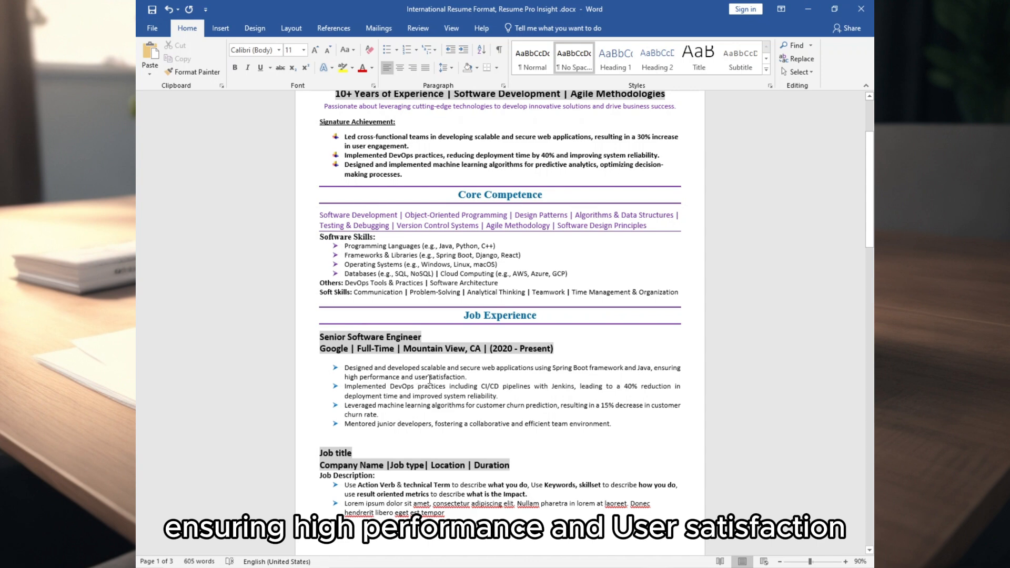
pyautogui.click(626, 388)
pyautogui.moveTo(626, 389); pyautogui.dragTo(679, 393)
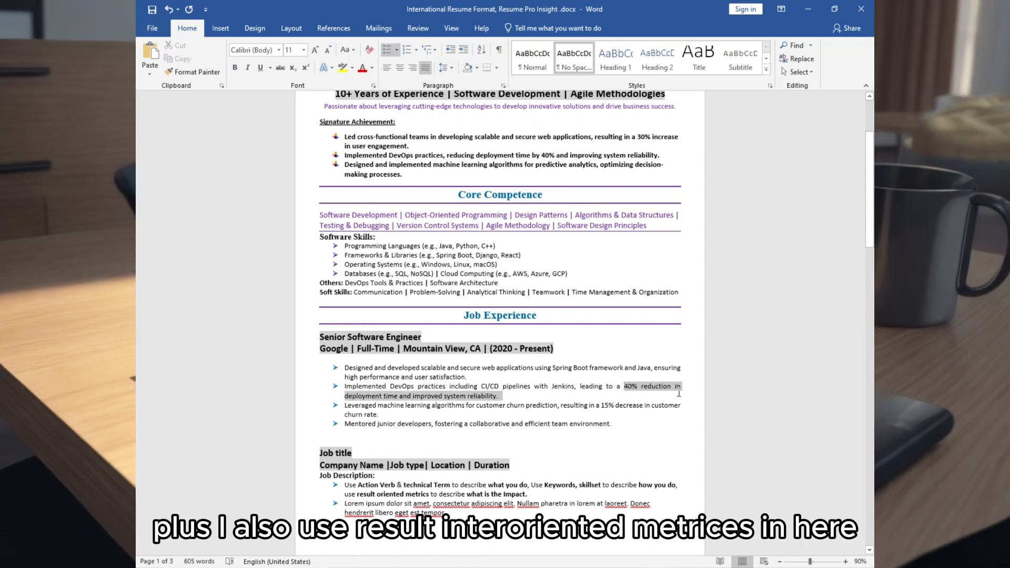
pyautogui.moveTo(345, 425); pyautogui.dragTo(600, 431)
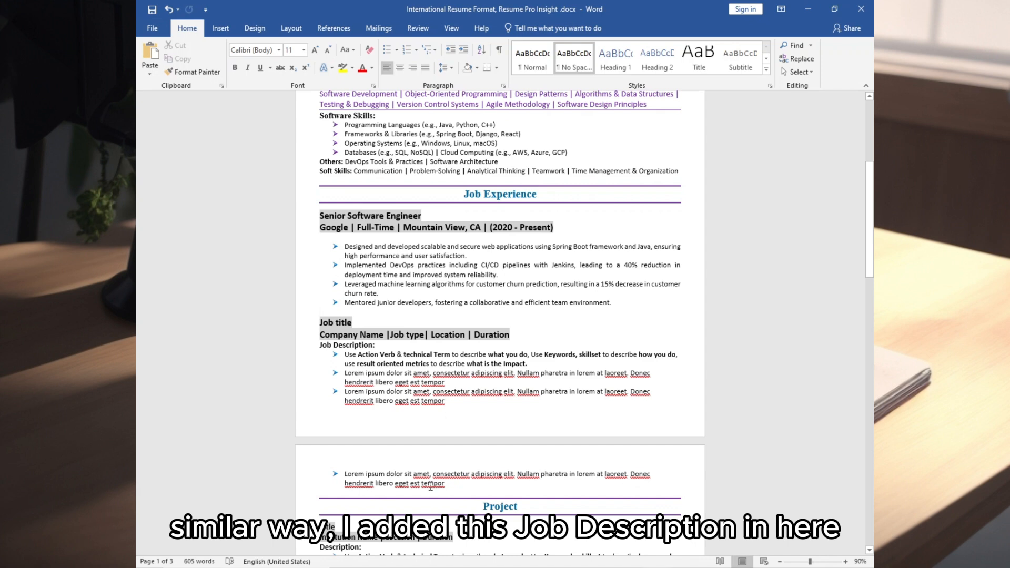
# Step: Replace the second placeholder job with the Amazon, Seattle Senior Software Engineer entry (2016–2020)
pyautogui.moveTo(446, 486); pyautogui.dragTo(311, 330)
pyautogui.write('Senior Software Engineer Amazon | Full-Time | Seattle, WA | (2016 - 2020) Architected and implemented microservices using Python and Django for e-commerce platform, enabling high availability and improved scalability. Collaborated with cross-functional teams to integrate payment gateways and ensure a seamless user experience. Optimized database performance using NoSQL databases (e.g., MongoDB) for handling large datasets efficiently. Championed Agile methodologies within the team, leading to faster development cycles and improved responsiveness to market demands.')
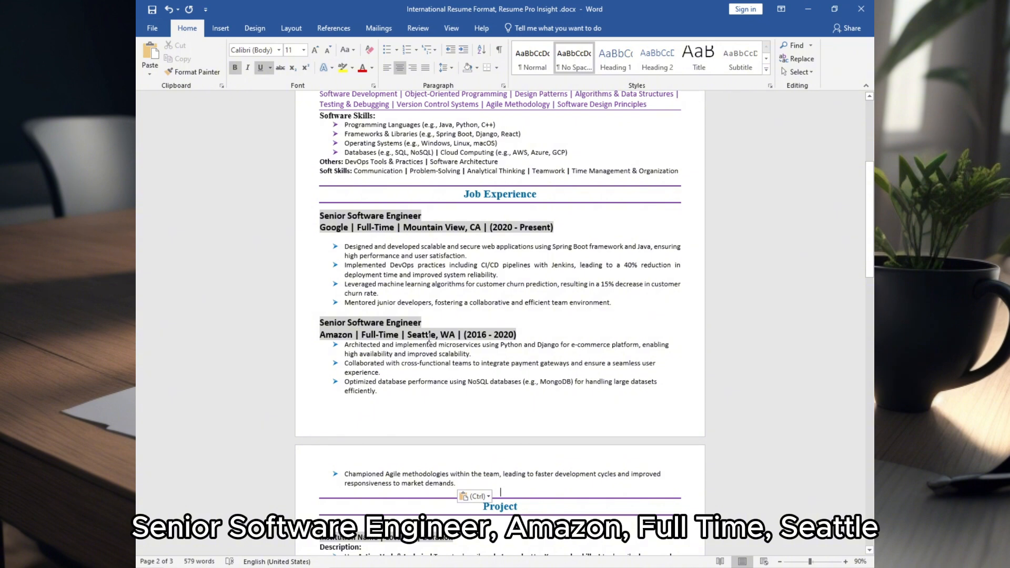
pyautogui.scroll(-8, 526, 316)
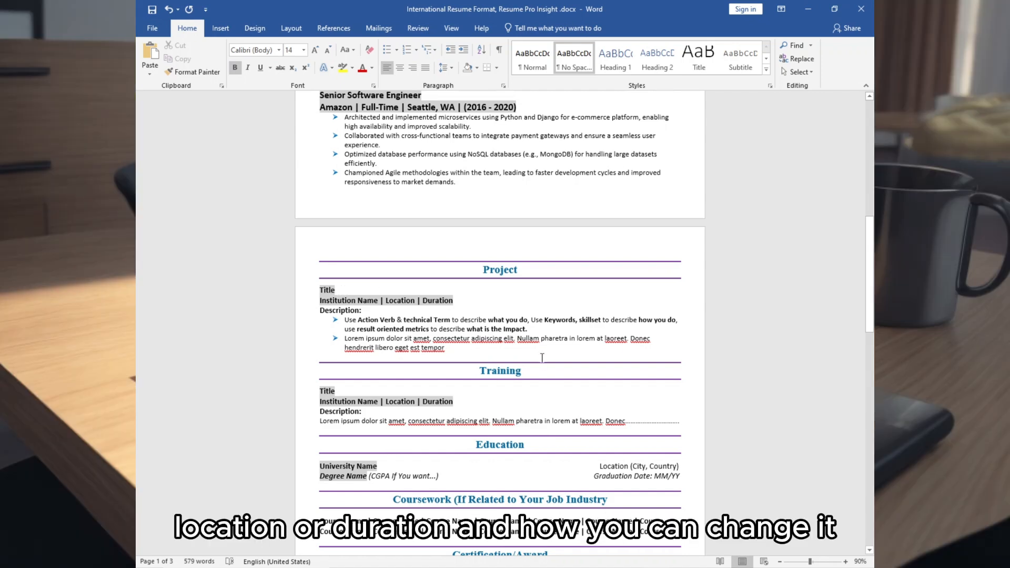
# Step: Enter the Microservices Architecture project (Amazon Web Services, 2018) with three bullets over the placeholders
pyautogui.click(454, 301)
pyautogui.press('Return')
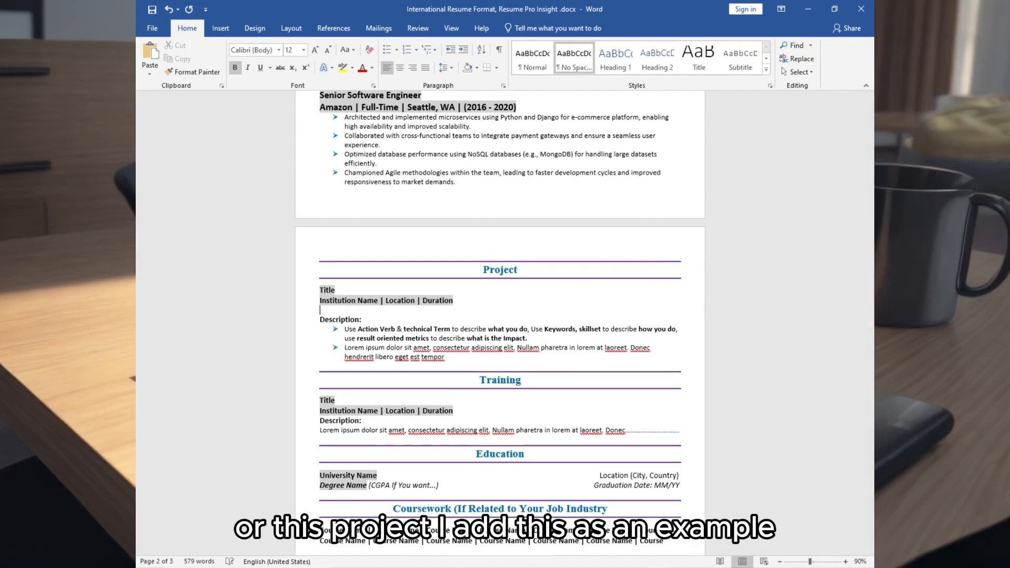
pyautogui.write('Microservices Architecture for Scalable Cloud Deployment Amazon Web Services (Internal Project) | Location: Seattle, WA | Duration: 1 Year (2018)')
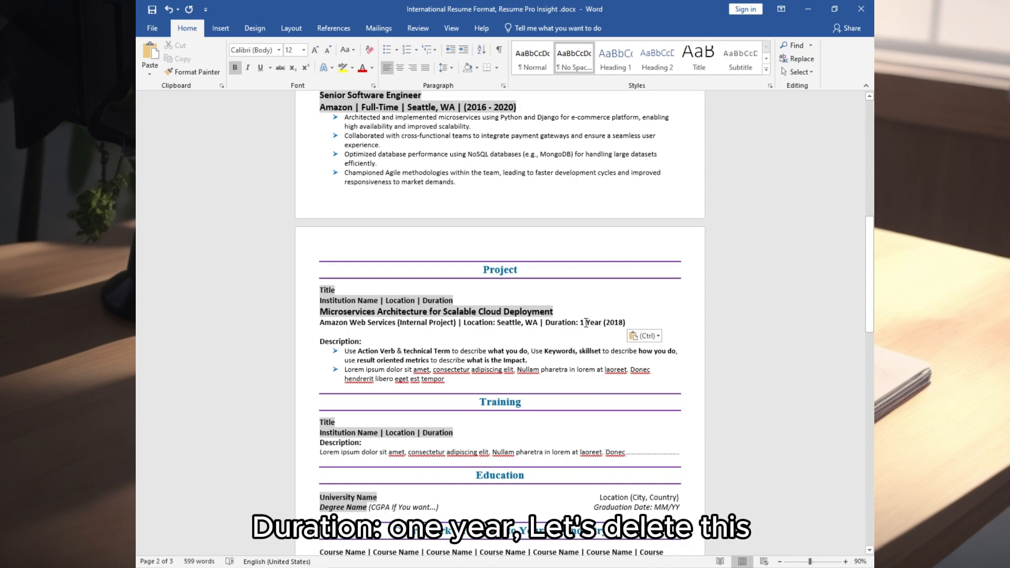
pyautogui.moveTo(477, 302); pyautogui.dragTo(451, 363)
pyautogui.press('BackSpace')
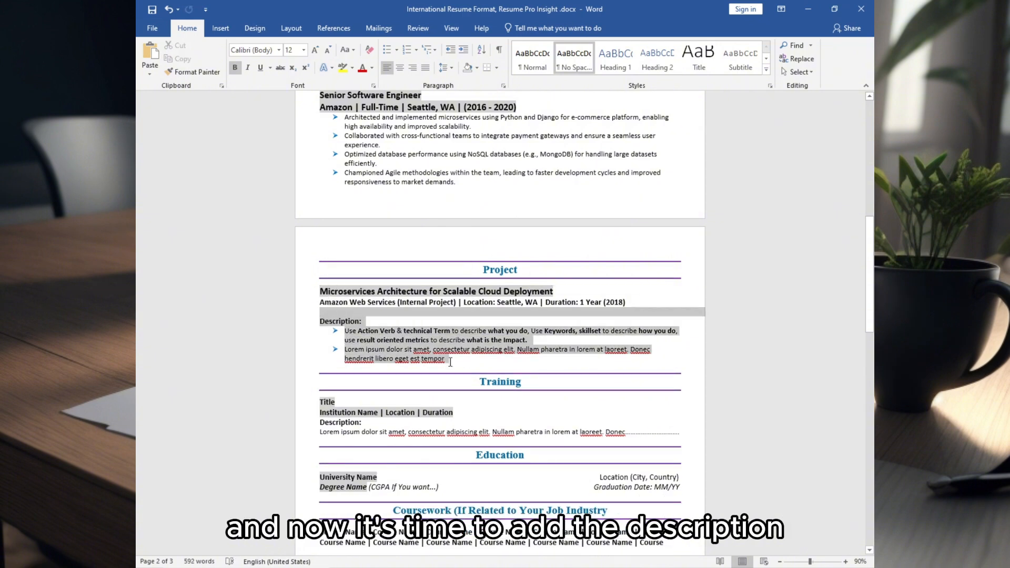
pyautogui.click(449, 361)
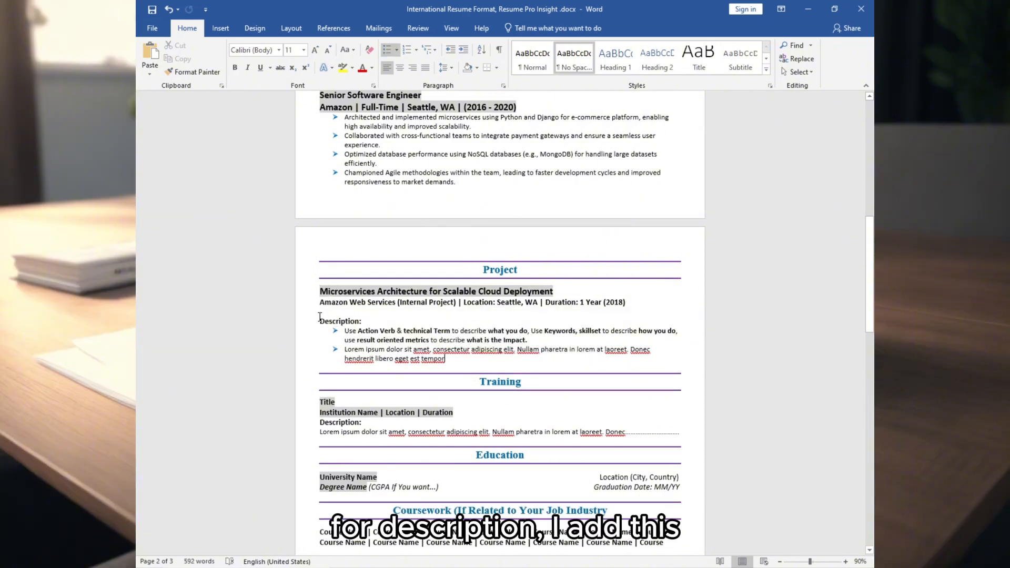
pyautogui.write('Architected and implemented a microservices architecture for a high-traffic e-commerce application using Spring Boot and AWS cloud services. Led the development team in designing APIs and containerizing microservices for efficient deployment and scalability. Reduced server response time by 30% and improved system availability through fault tolerance and load balancing.')
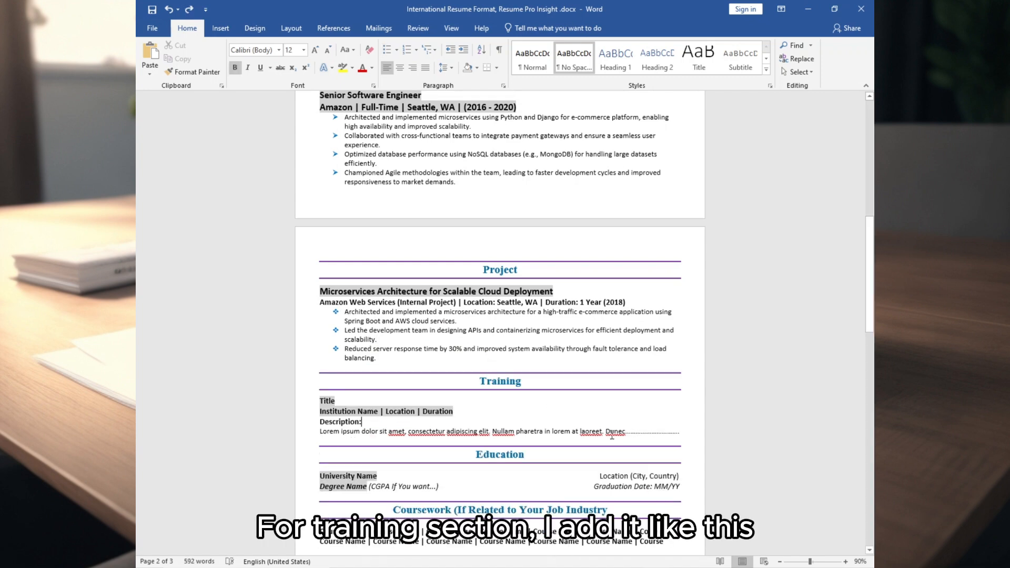
# Step: Paste the Machine Learning for Engineers with TensorFlow entry (GCP, Online, 2 weeks, 2022)
pyautogui.click(672, 432)
pyautogui.click(333, 441)
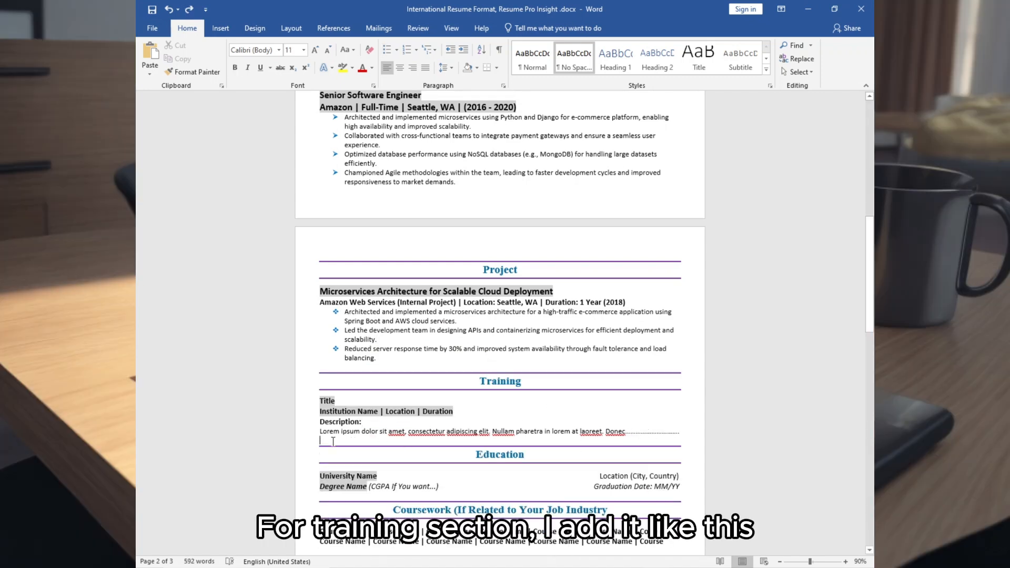
pyautogui.write('Machine Learning for Engineers with TensorFlow Google Cloud Platform (GCP) Training | Location: Online | Duration: 2 weeks (2022) Acquired practical skills in building and training machine learning models using TensorFlow library. Expanded knowledge on various machine learning algorithms (e.g., collaborative filtering, regression) relevant to software development.')
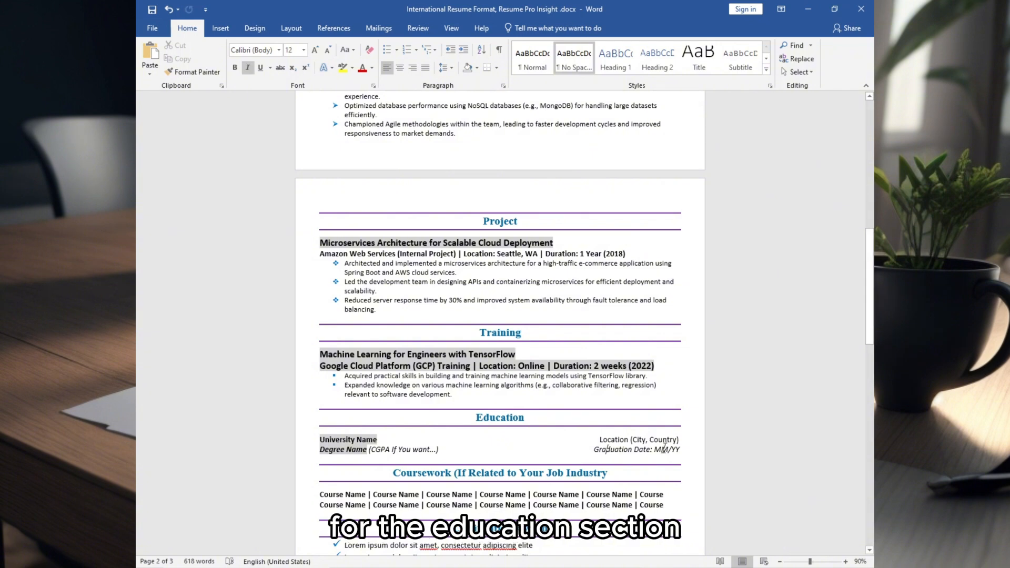
# Step: Add the MIT Master of Science entry under Education, replacing the University and Degree Name placeholders
pyautogui.press('Return')
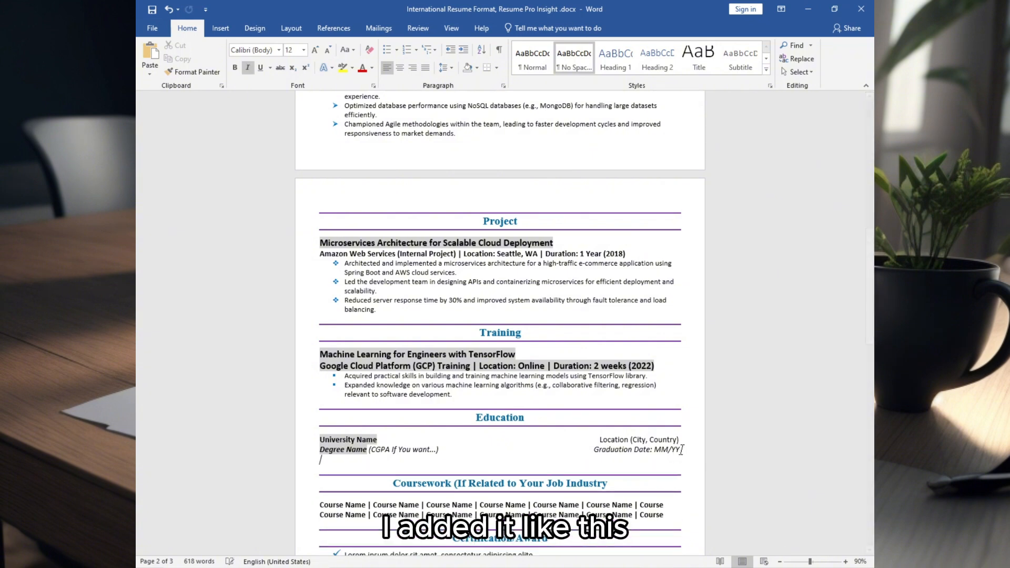
pyautogui.write('Massachusetts Institute of Technology (MIT)\tCambridge, MA Master of Science in Computer Science (3.8 GPA)\tGraduation Date: 05/2015')
pyautogui.moveTo(414, 450); pyautogui.dragTo(320, 440)
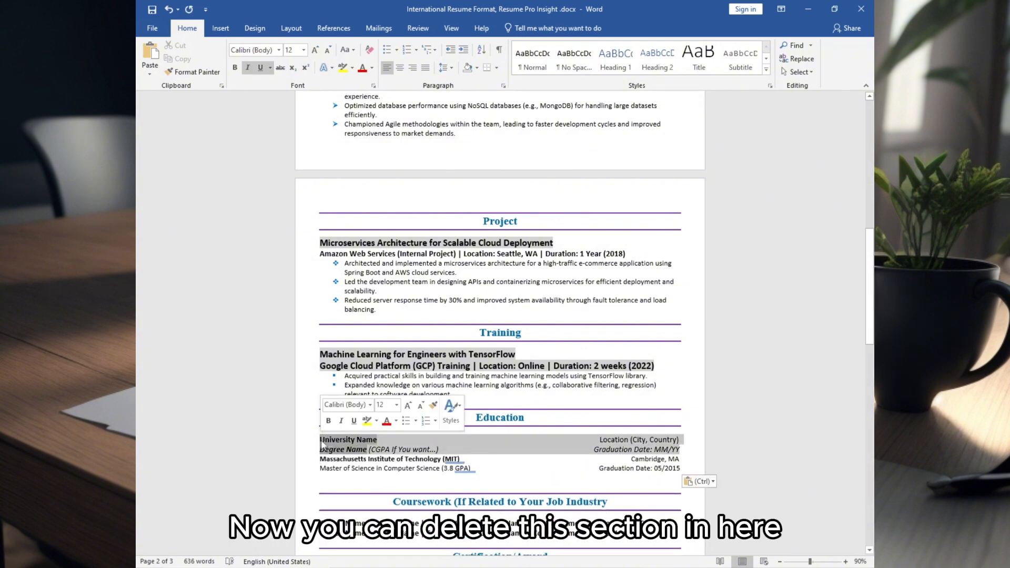
pyautogui.press('Delete')
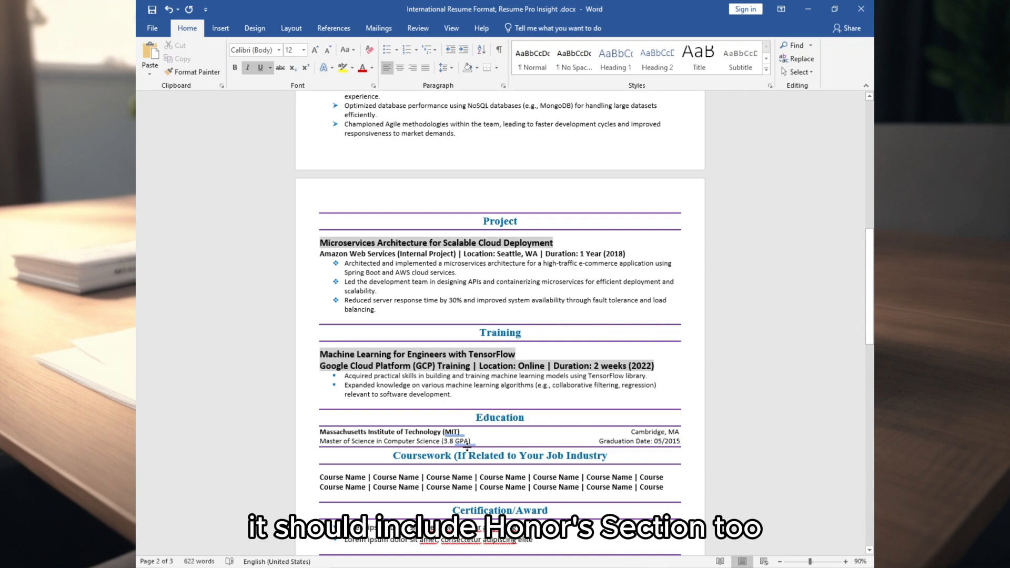
pyautogui.click(575, 442)
pyautogui.scroll(-3, 400, 448)
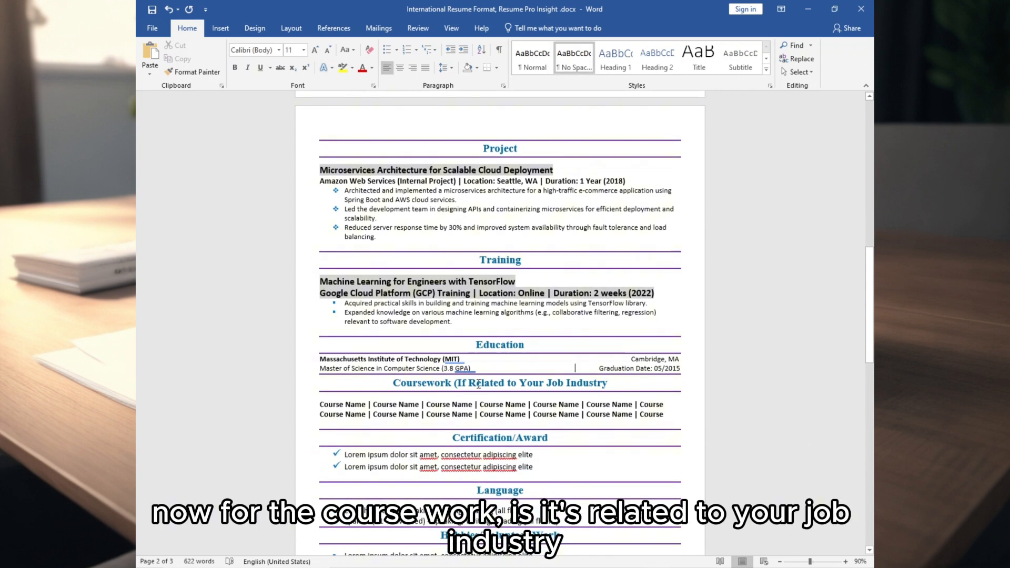
# Step: Shorten the heading to Coursework and paste real course names over the placeholder lines
pyautogui.moveTo(608, 386); pyautogui.dragTo(454, 383)
pyautogui.press('Delete')
pyautogui.moveTo(666, 416); pyautogui.dragTo(320, 405)
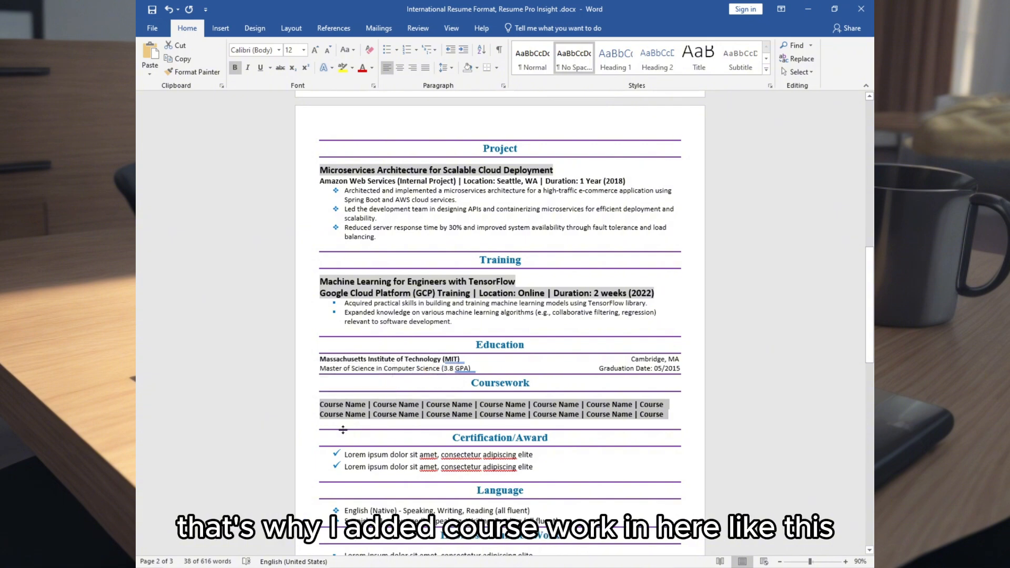
pyautogui.write('Data Structures and Algorithms | Software Engineering Principles| Computer Networks | Database Machine Learning | Artificial Intelligence| Operating Systems| Programming Languages')
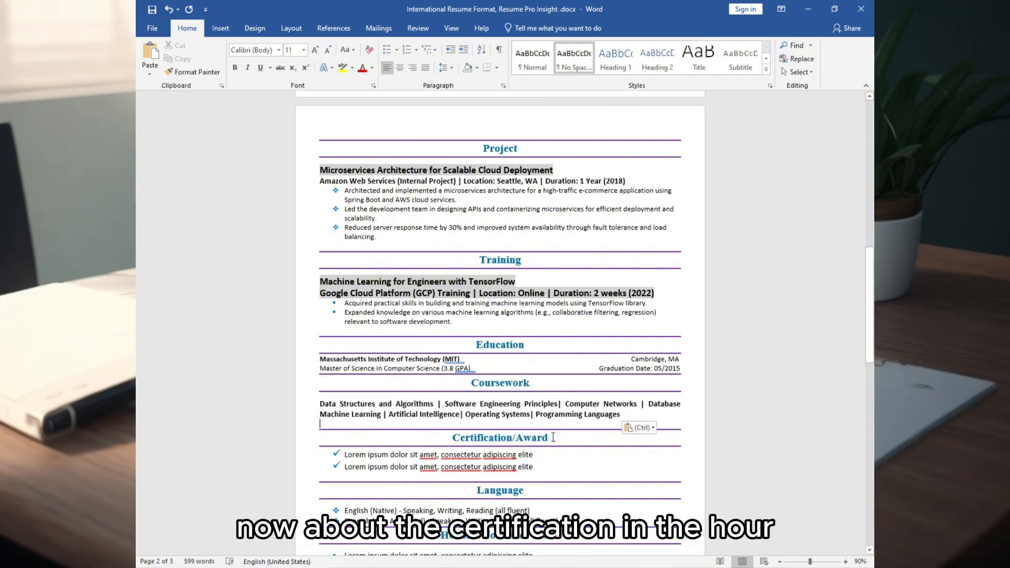
# Step: Rename the heading to Certification and paste the AWS and Scrum Master certifications over its placeholders
pyautogui.moveTo(549, 438); pyautogui.dragTo(515, 438)
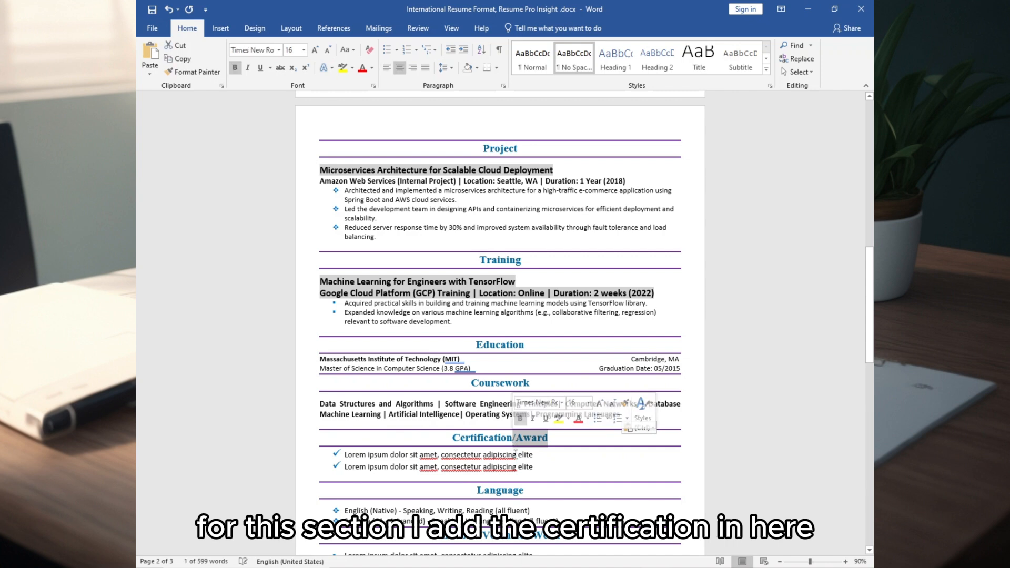
pyautogui.press('BackSpace')
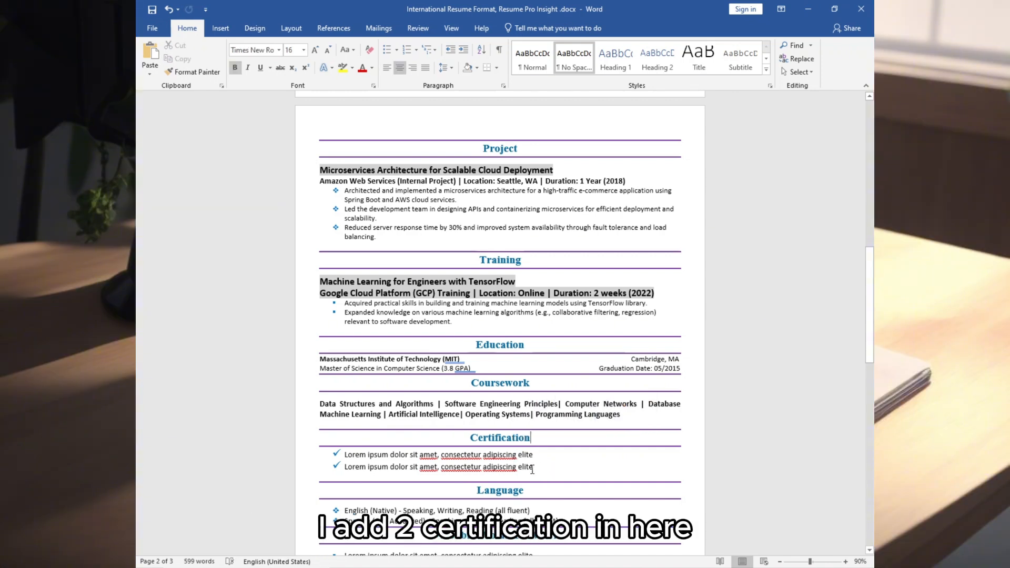
pyautogui.moveTo(534, 469); pyautogui.dragTo(331, 459)
pyautogui.write('AWS Certified Solutions Architect - Associate Scrum Master Certification (CSM)')
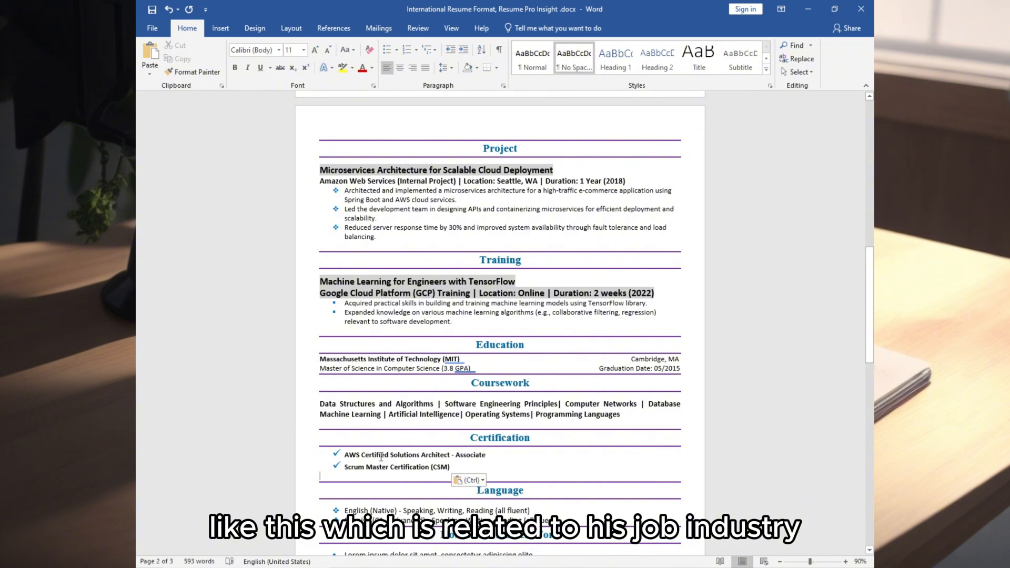
# Step: Replace the Lorem ipsum volunteer bullets with the open-source and robotics activities
pyautogui.scroll(-3, 531, 413)
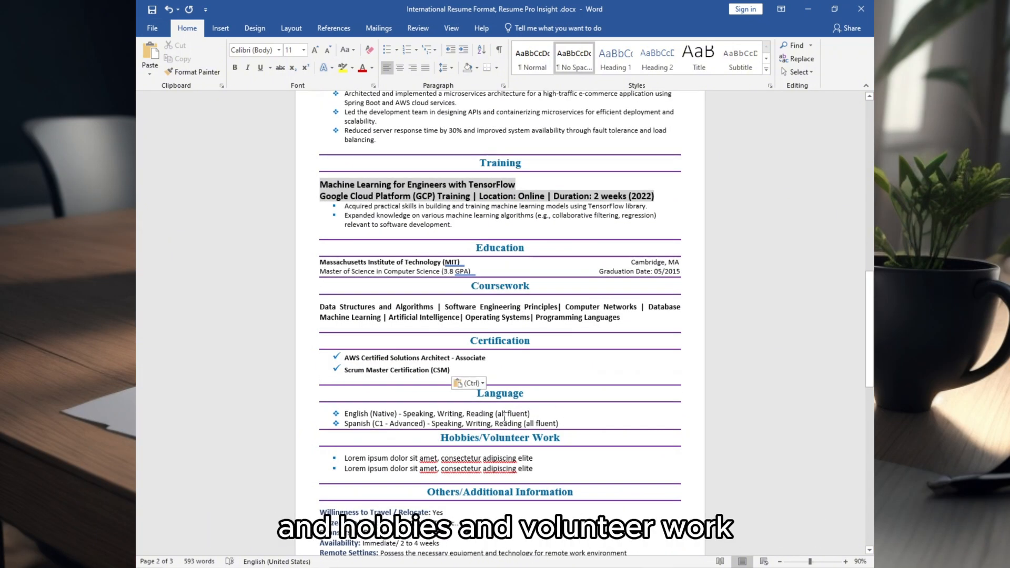
pyautogui.click(563, 439)
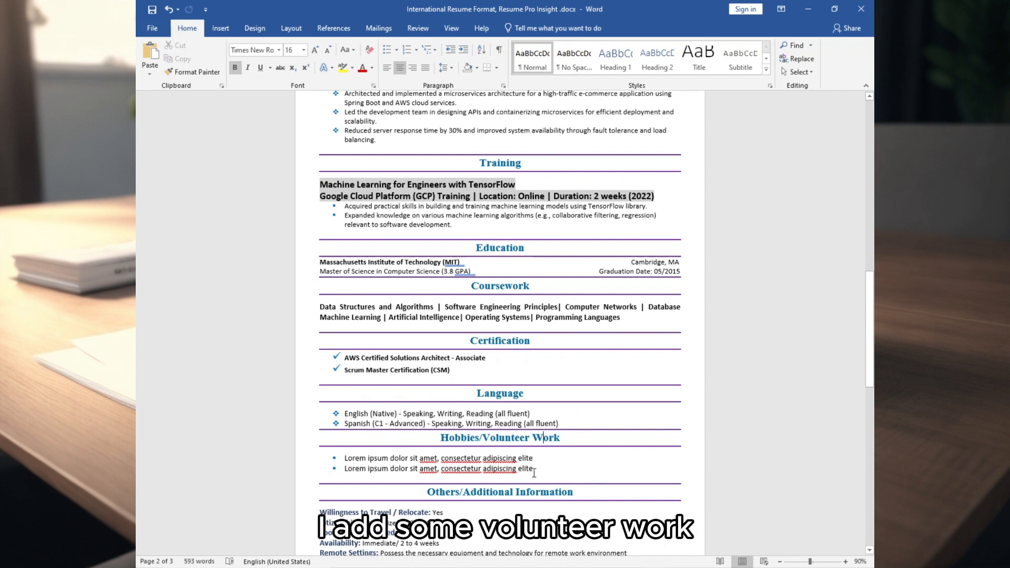
pyautogui.moveTo(535, 472); pyautogui.dragTo(307, 460)
pyautogui.write('Open-source Contribution (2023 - Present) Robotics Club Mentor (2022)')
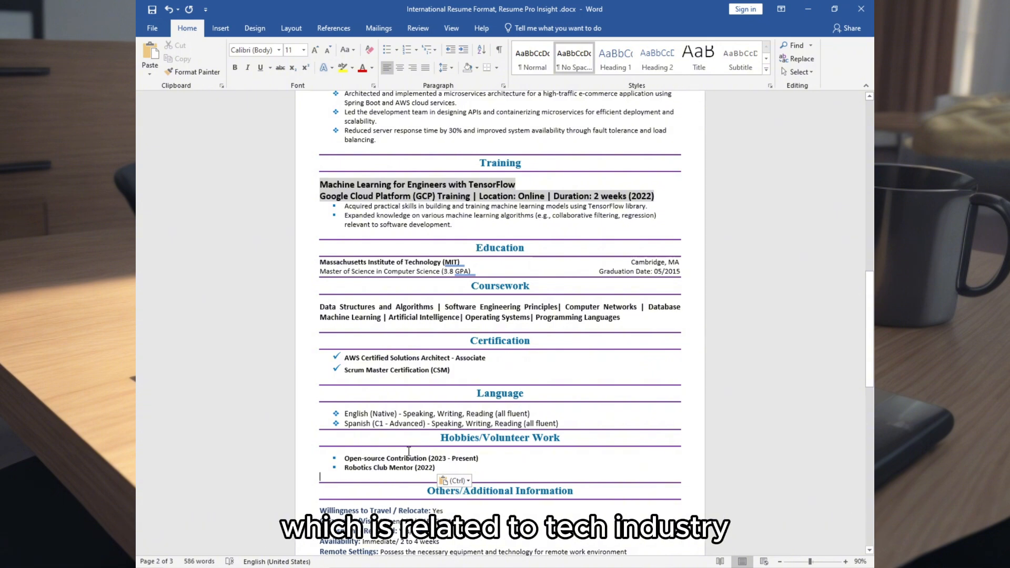
pyautogui.scroll(-5, 421, 447)
pyautogui.click(327, 485)
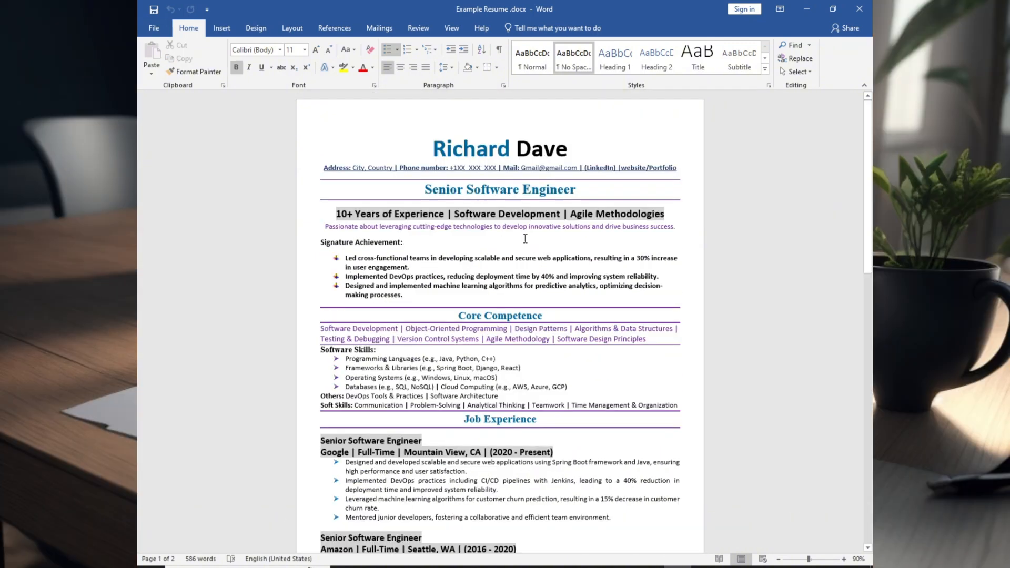
pyautogui.scroll(-9, 496, 227)
pyautogui.scroll(-12, 496, 227)
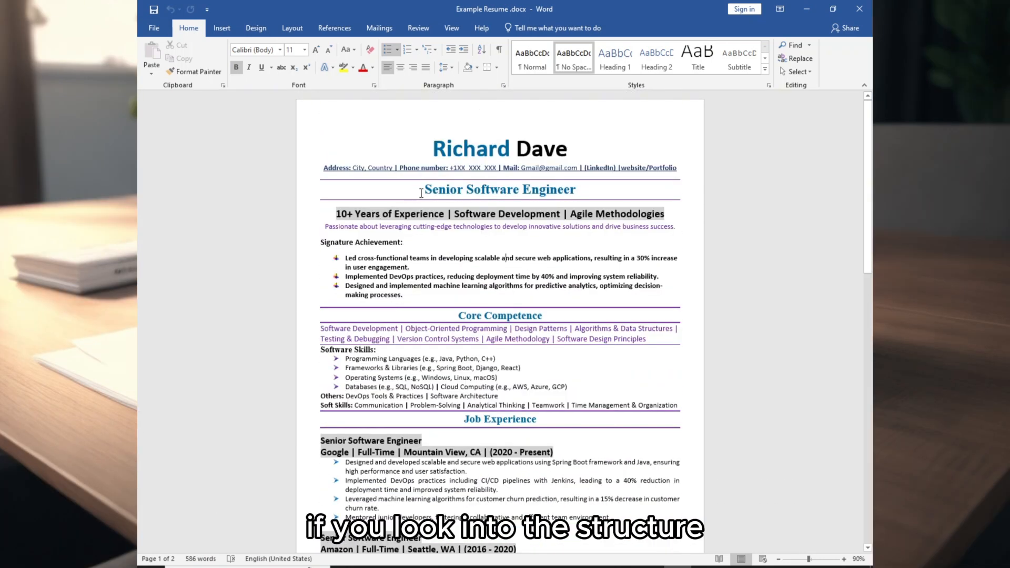
pyautogui.moveTo(421, 189); pyautogui.dragTo(607, 311)
pyautogui.moveTo(459, 316); pyautogui.dragTo(469, 416)
pyautogui.scroll(-3, 469, 297)
pyautogui.moveTo(464, 299); pyautogui.dragTo(501, 550)
pyautogui.scroll(-3, 502, 363)
pyautogui.click(606, 207)
pyautogui.moveTo(470, 177); pyautogui.dragTo(695, 264)
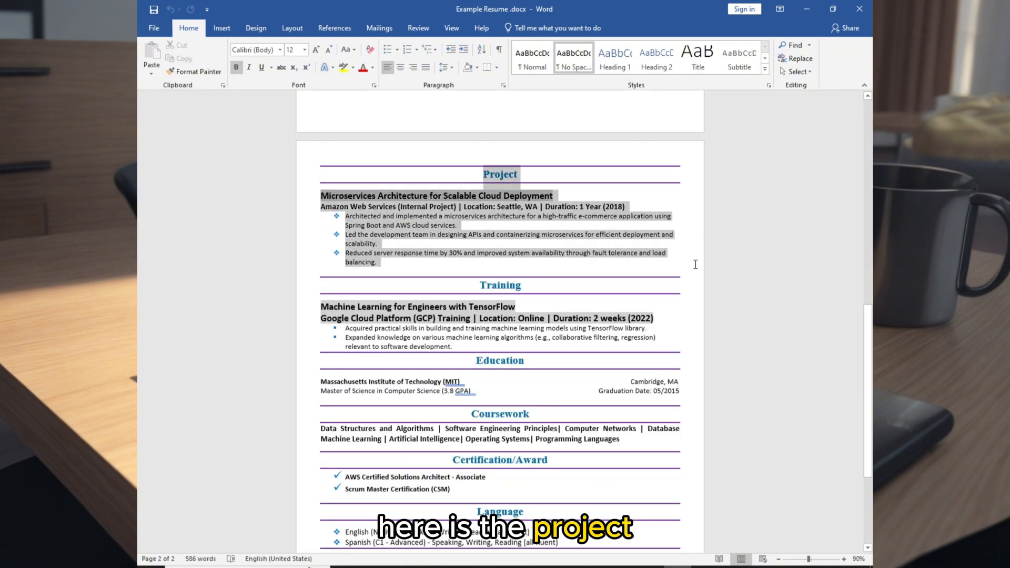
pyautogui.moveTo(472, 288); pyautogui.dragTo(534, 487)
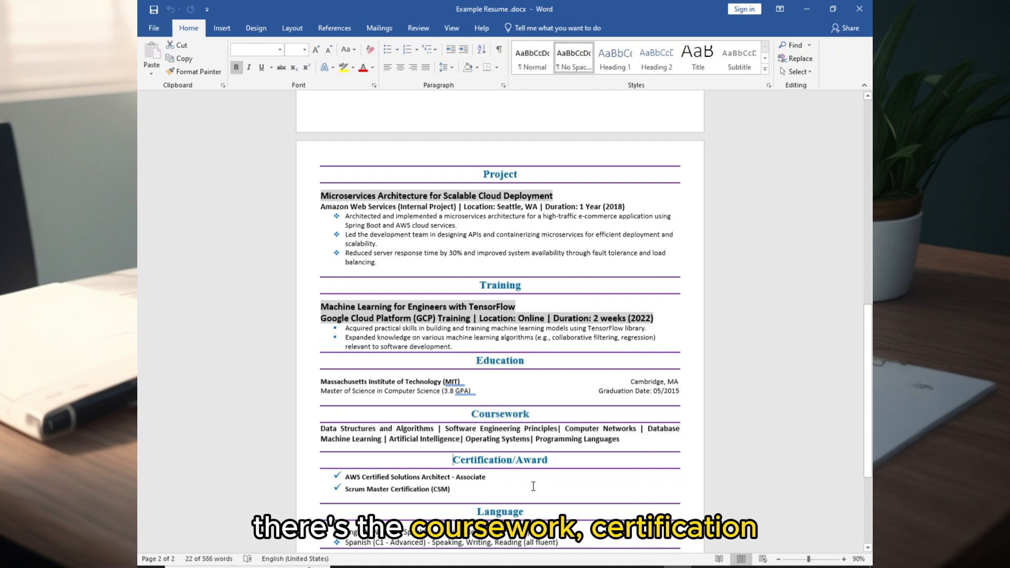
pyautogui.scroll(-3, 537, 479)
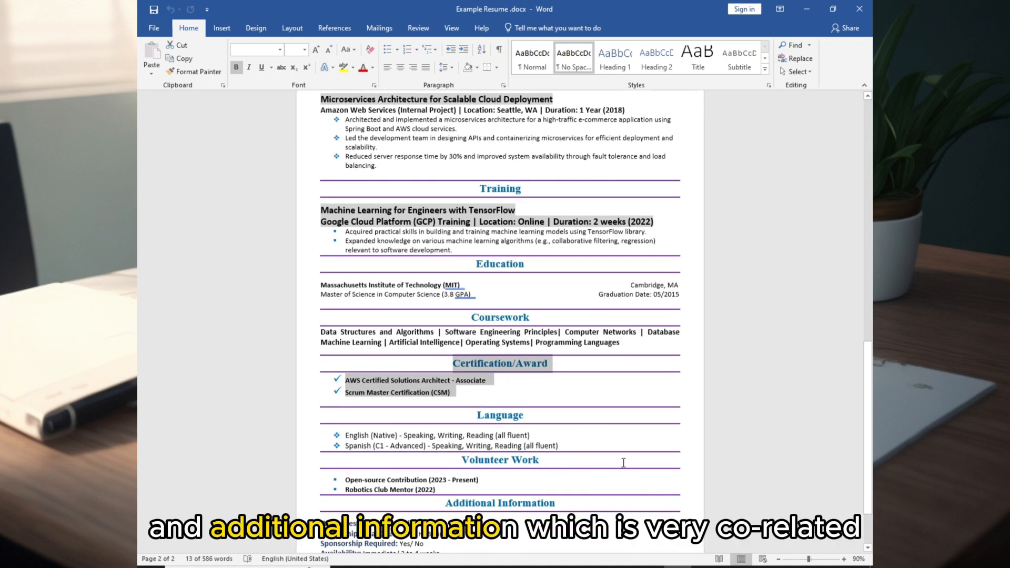
pyautogui.scroll(2, 598, 463)
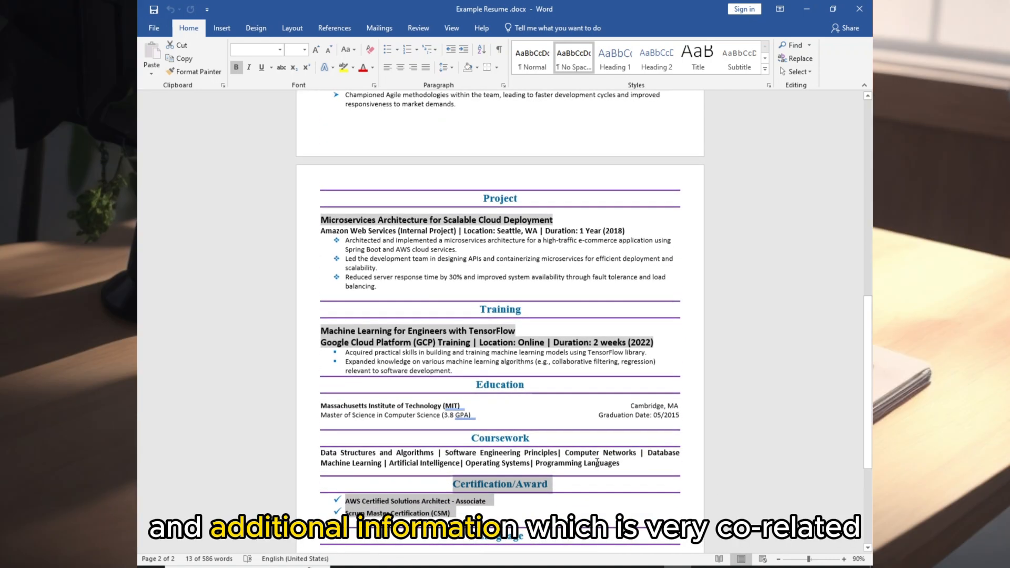
pyautogui.scroll(10, 553, 436)
pyautogui.scroll(-4, 508, 408)
pyautogui.scroll(-5, 508, 408)
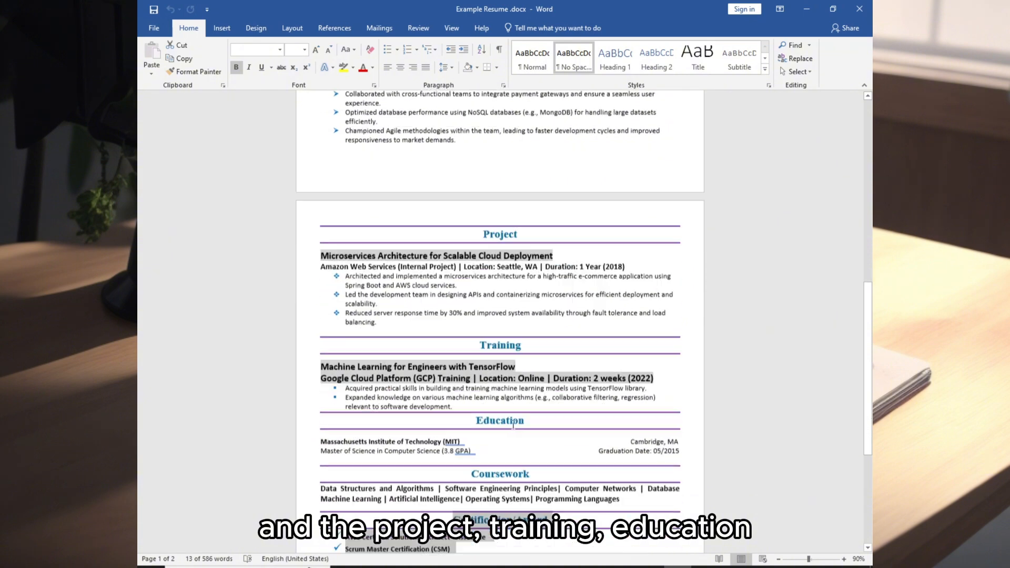
pyautogui.scroll(-3, 465, 418)
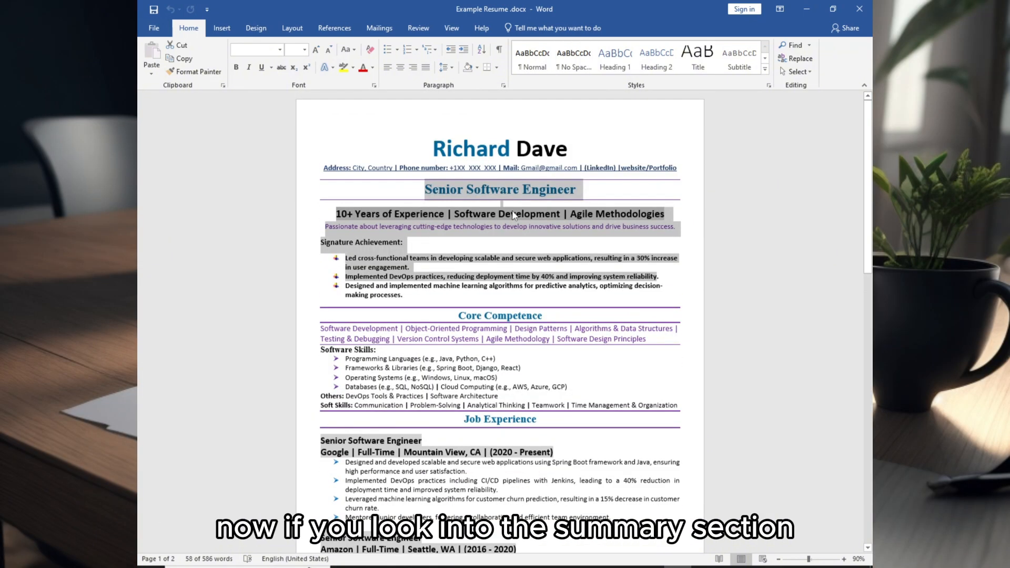
pyautogui.click(511, 214)
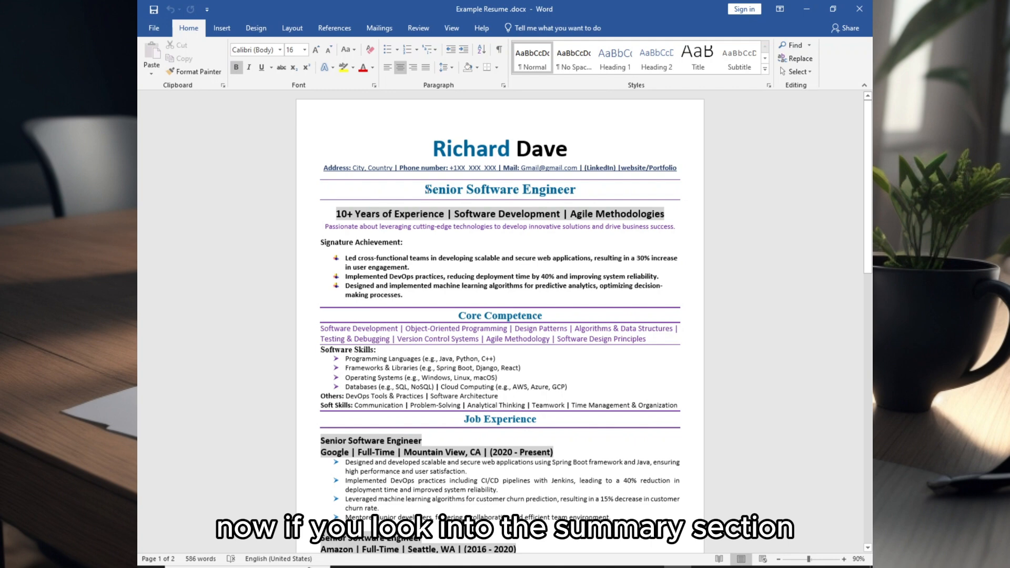
pyautogui.moveTo(425, 190); pyautogui.dragTo(669, 298)
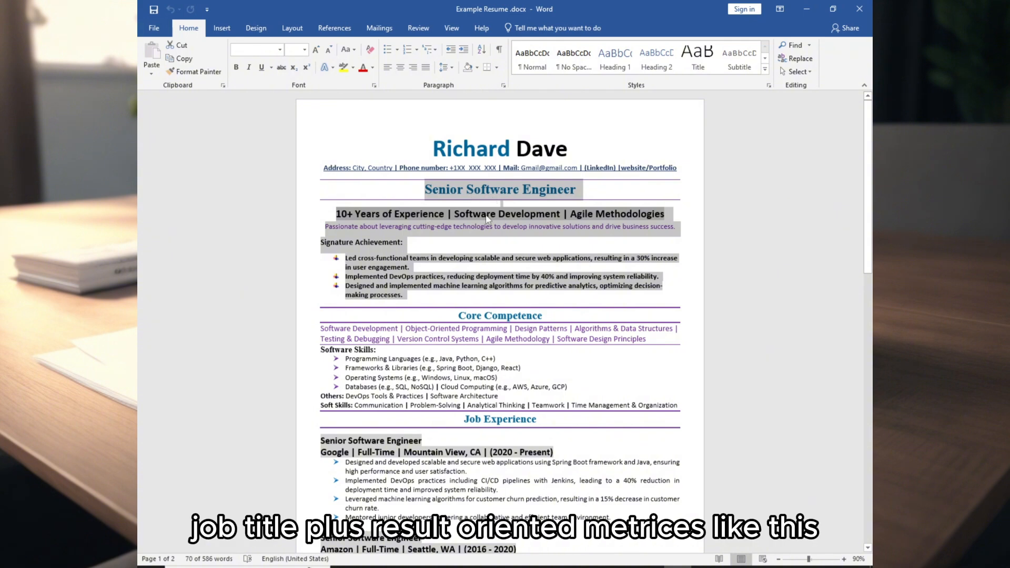
pyautogui.click(494, 268)
pyautogui.moveTo(594, 259); pyautogui.dragTo(672, 263)
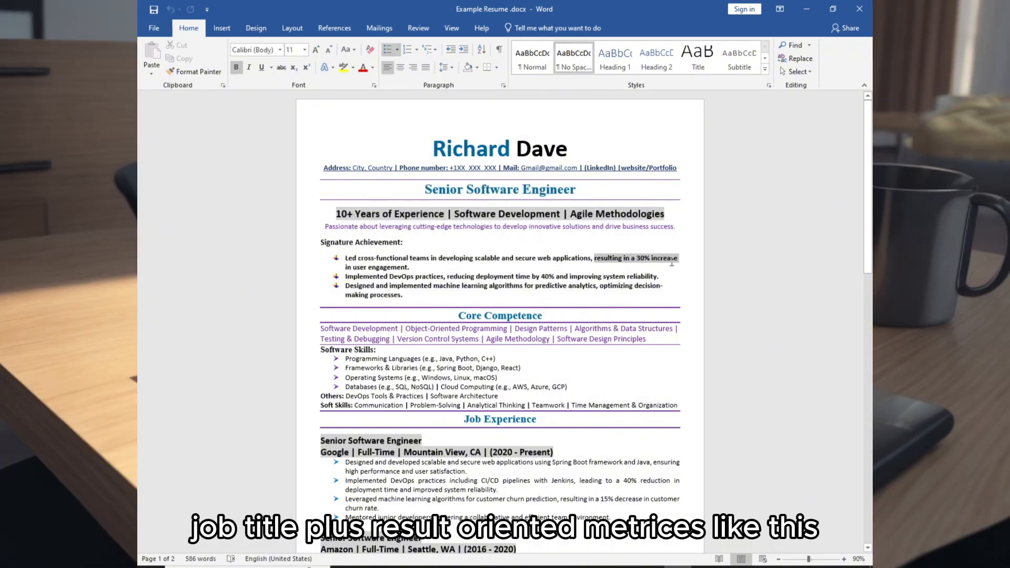
pyautogui.scroll(-2, 673, 263)
pyautogui.moveTo(458, 243); pyautogui.dragTo(682, 335)
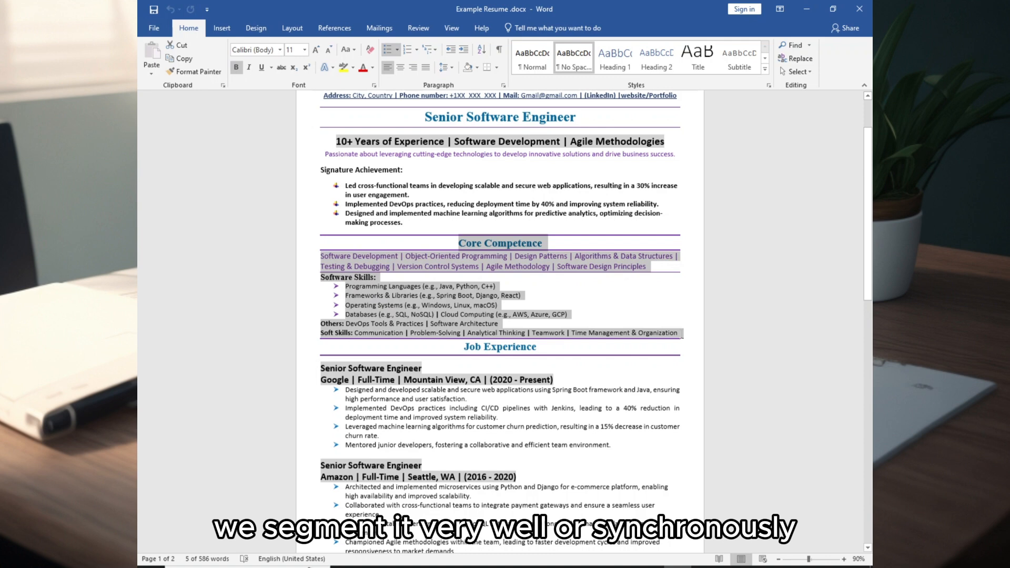
pyautogui.click(644, 322)
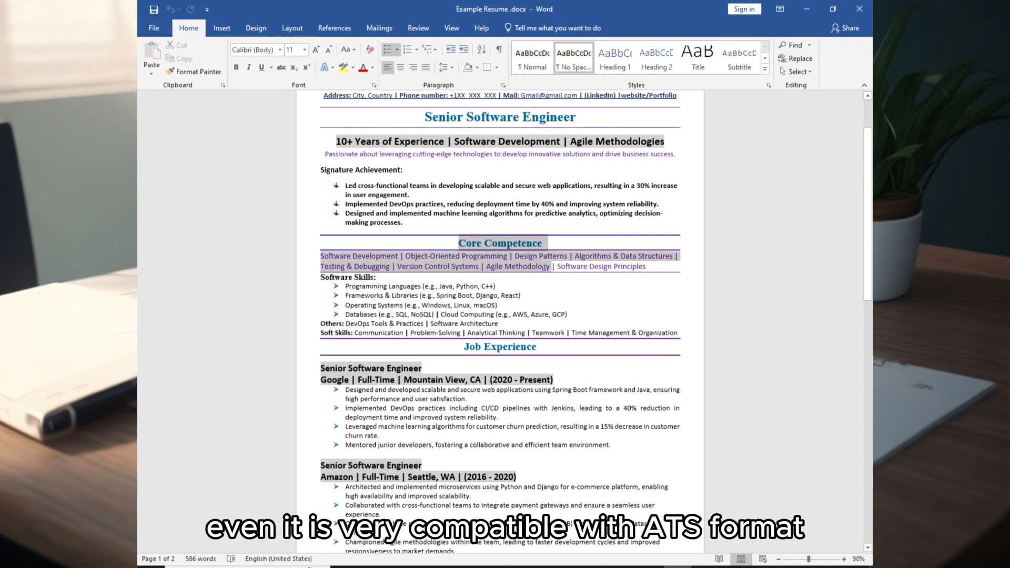
pyautogui.moveTo(644, 322); pyautogui.dragTo(686, 332)
pyautogui.click(572, 306)
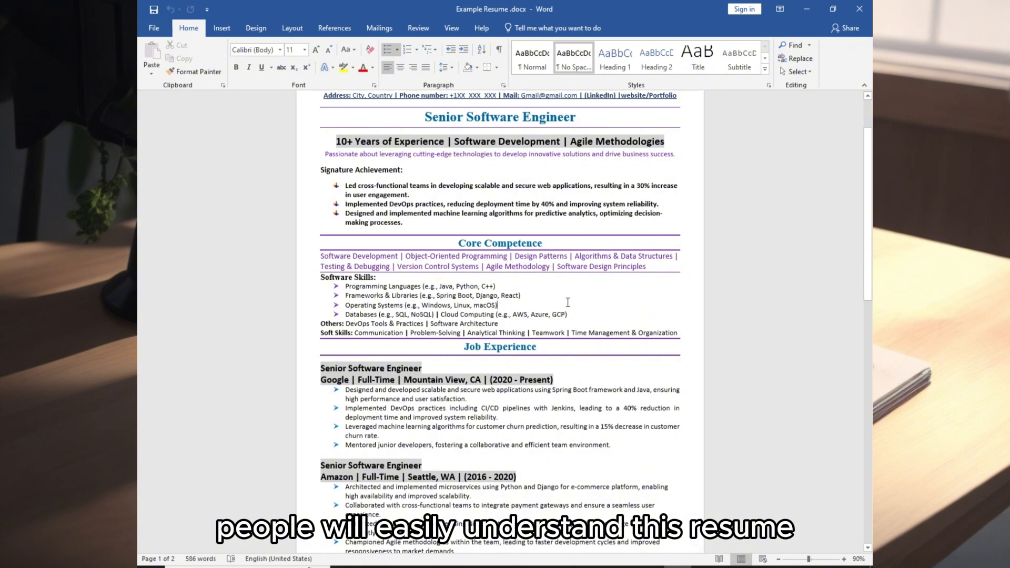
# Step: Highlight key verbs, skills and metrics in the job bullets, e.g. 'Designed and developed scalable' and '40% reduction'
pyautogui.scroll(-3, 463, 211)
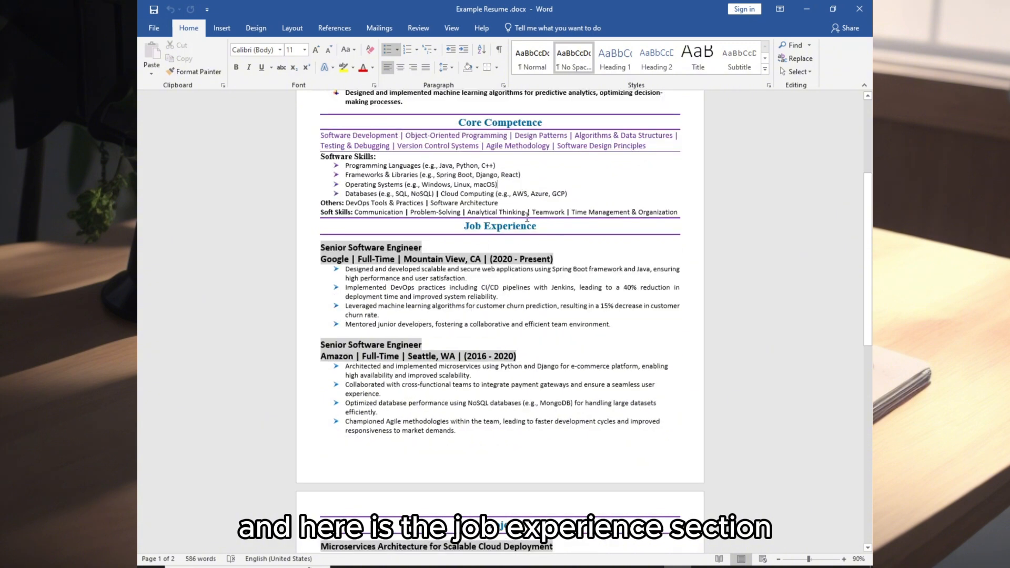
pyautogui.moveTo(345, 269); pyautogui.dragTo(447, 269)
pyautogui.moveTo(624, 287); pyautogui.dragTo(680, 294)
pyautogui.moveTo(554, 270); pyautogui.dragTo(665, 272)
pyautogui.scroll(-10, 664, 272)
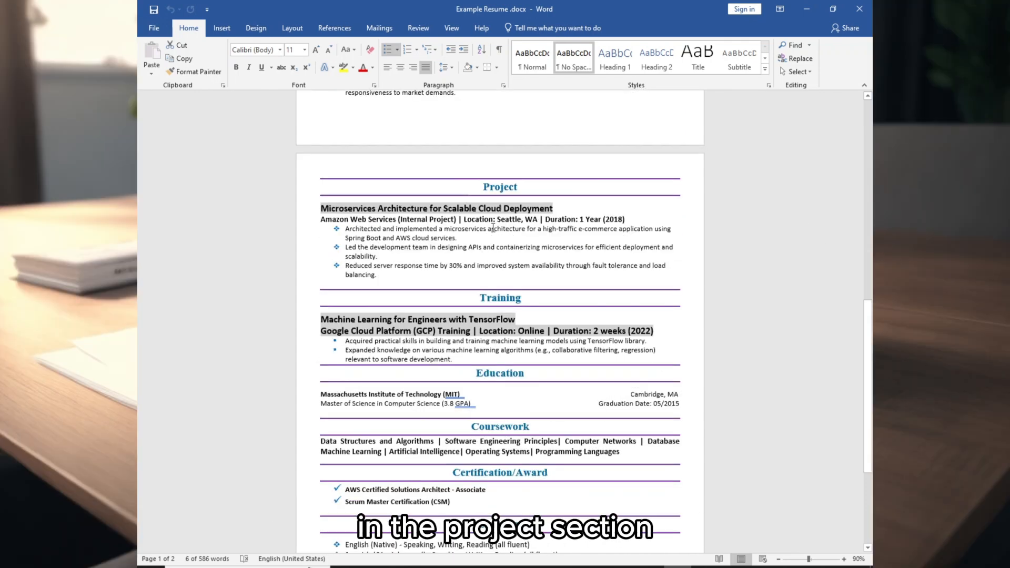
pyautogui.moveTo(346, 231); pyautogui.dragTo(437, 231)
pyautogui.moveTo(346, 240); pyautogui.dragTo(451, 240)
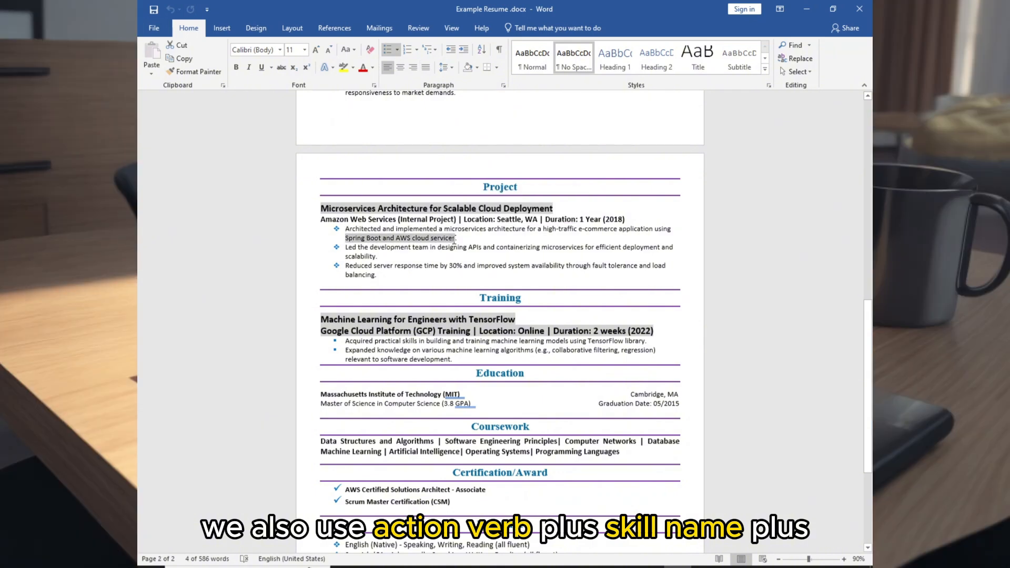
pyautogui.moveTo(345, 248); pyautogui.dragTo(353, 248)
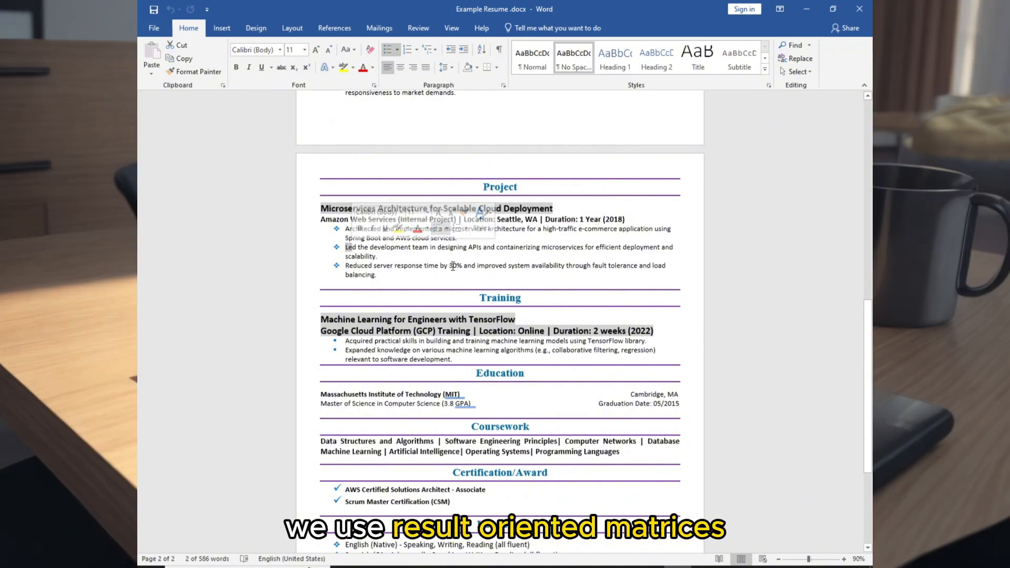
pyautogui.moveTo(451, 266); pyautogui.dragTo(530, 266)
# Step: Highlight the coursework keywords and trim the Certification/Award heading to just Certification
pyautogui.scroll(-3, 530, 266)
pyautogui.moveTo(471, 354); pyautogui.dragTo(544, 356)
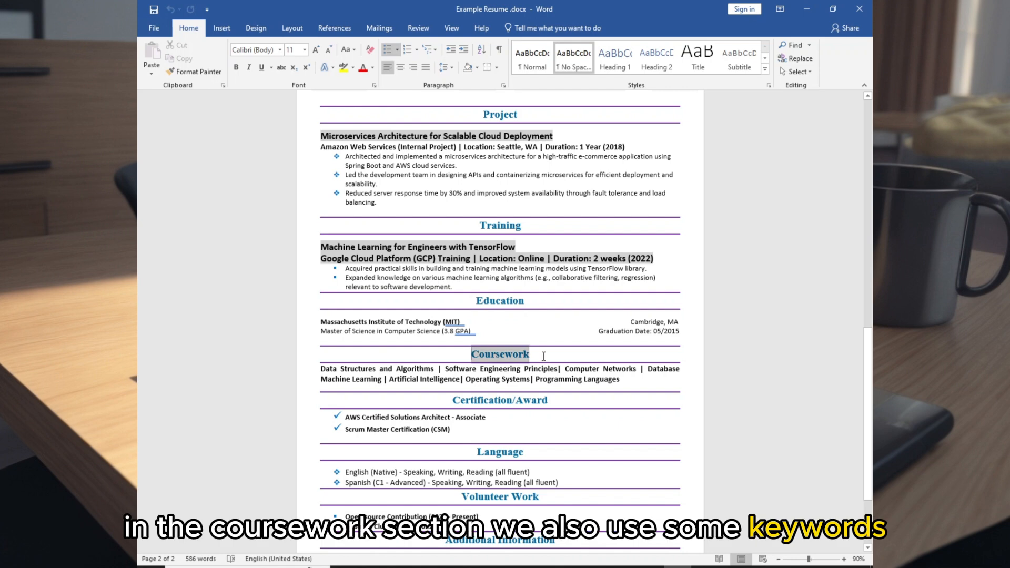
pyautogui.moveTo(323, 370); pyautogui.dragTo(523, 373)
pyautogui.click(549, 401)
pyautogui.press('BackSpace')
pyautogui.press('BackSpace')
pyautogui.press('BackSpace')
pyautogui.press('BackSpace')
pyautogui.press('BackSpace')
pyautogui.press('BackSpace')
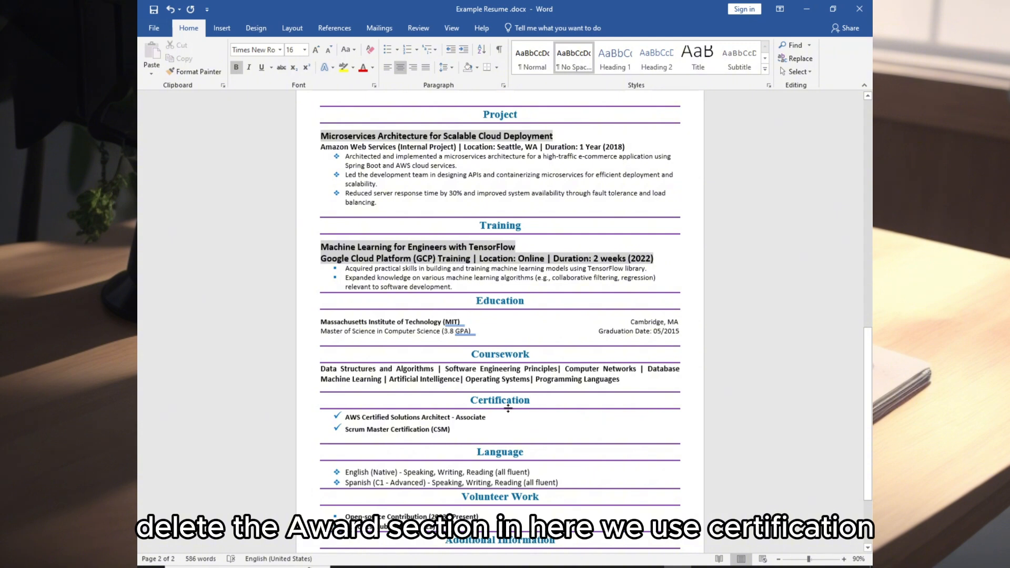
pyautogui.scroll(-3, 549, 401)
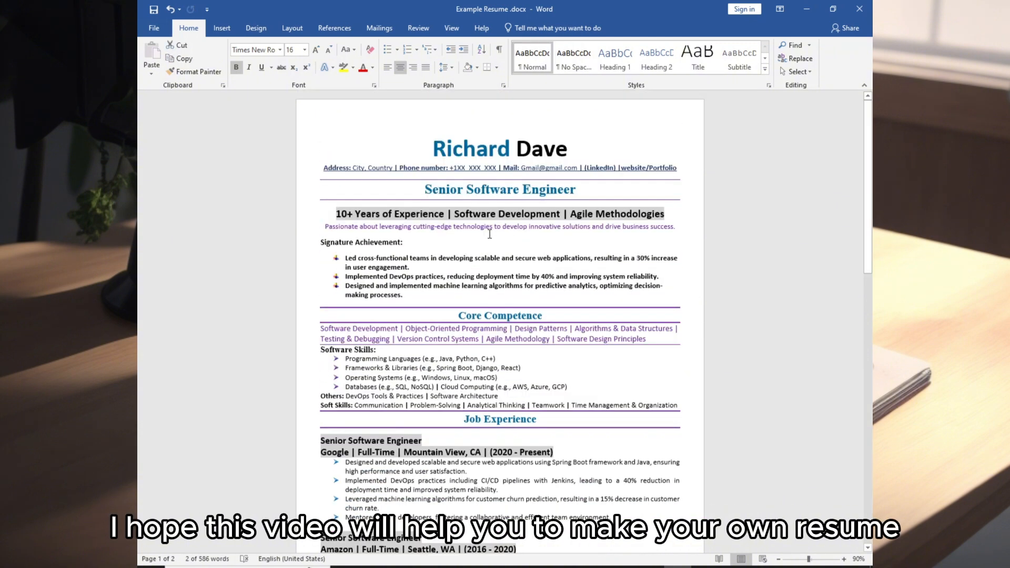